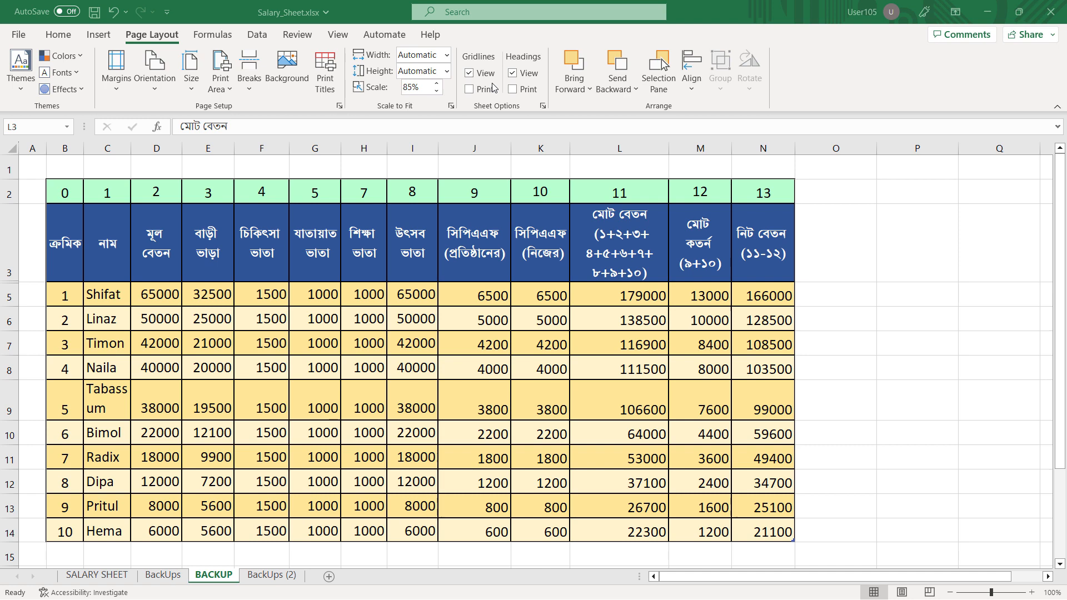
# Select the range B2:G11 on the BackUps sheet, from the number row through the eighth employee
pyautogui.hotkey('ctrl', 'pageup')
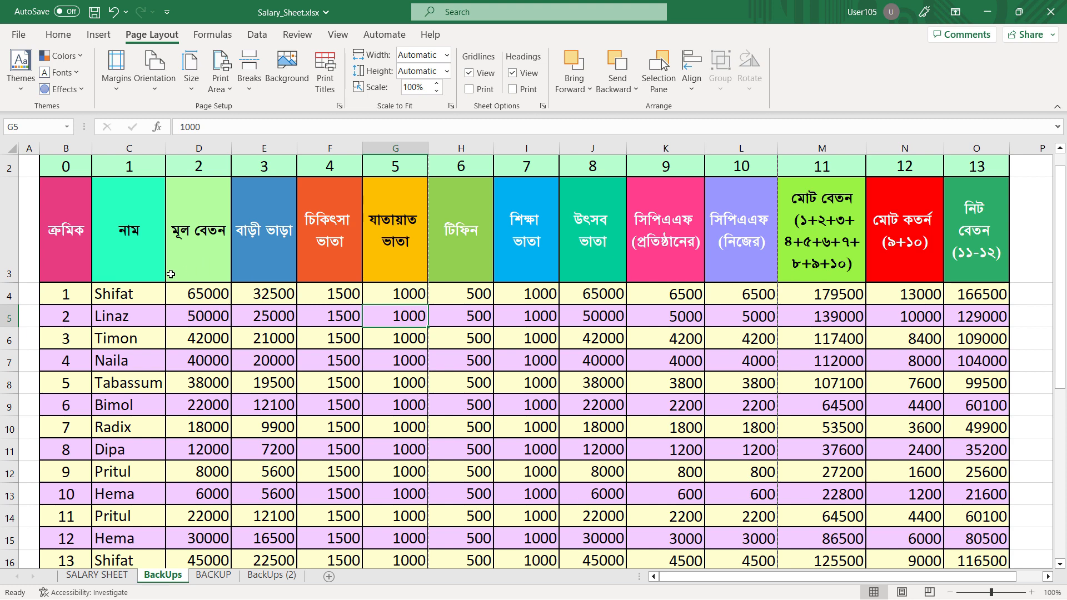
pyautogui.moveTo(56, 297); pyautogui.dragTo(372, 434)
pyautogui.moveTo(53, 169); pyautogui.dragTo(374, 455)
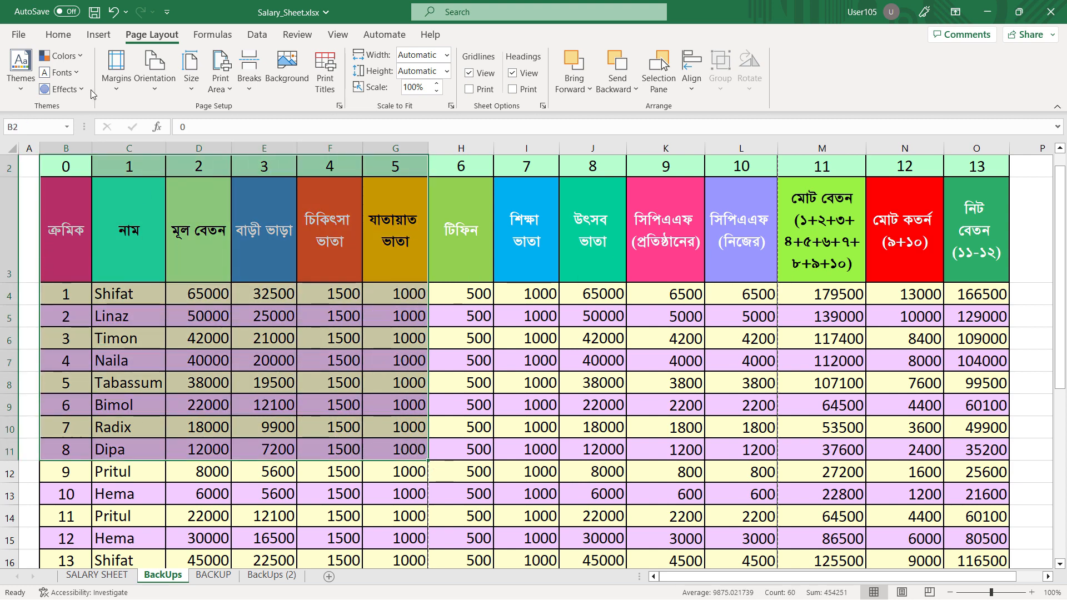
# Start saving a copy of the workbook as PDF (*.pdf) and open the full save dialog with more options
pyautogui.click(17, 36)
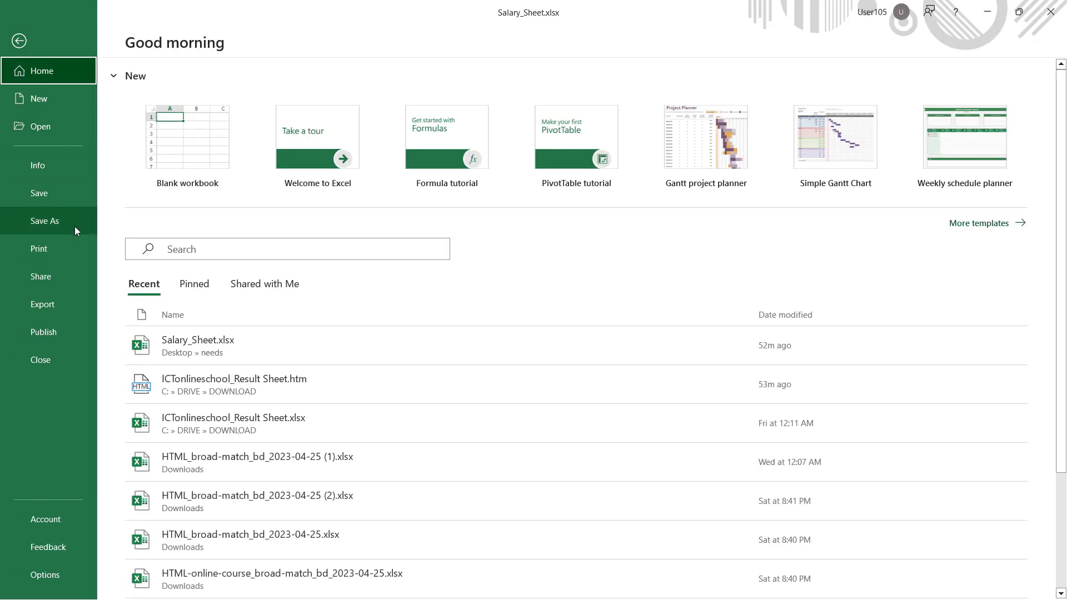
pyautogui.click(75, 226)
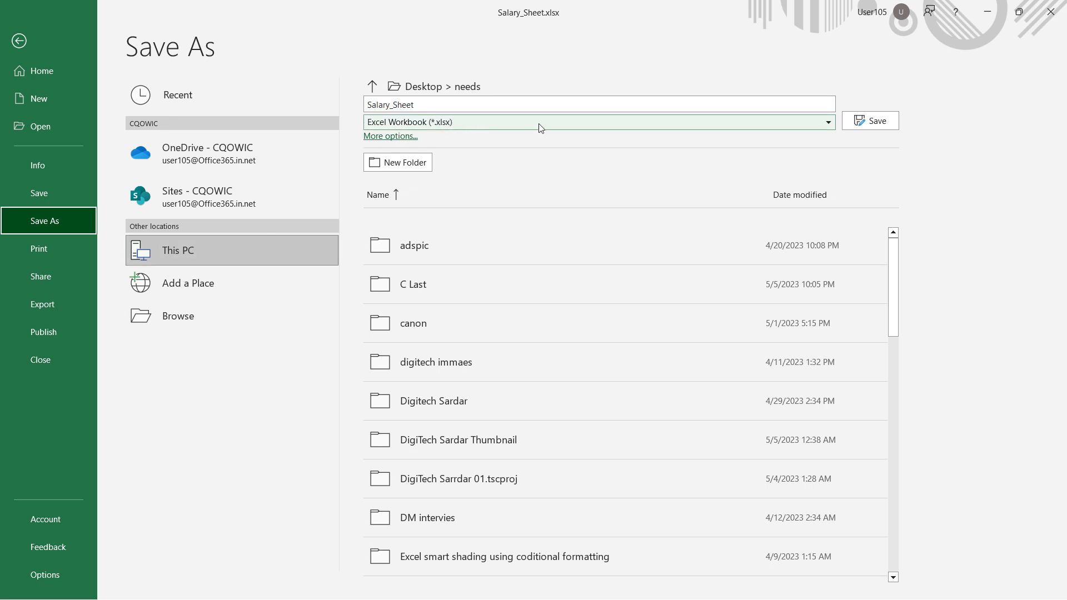
pyautogui.click(652, 119)
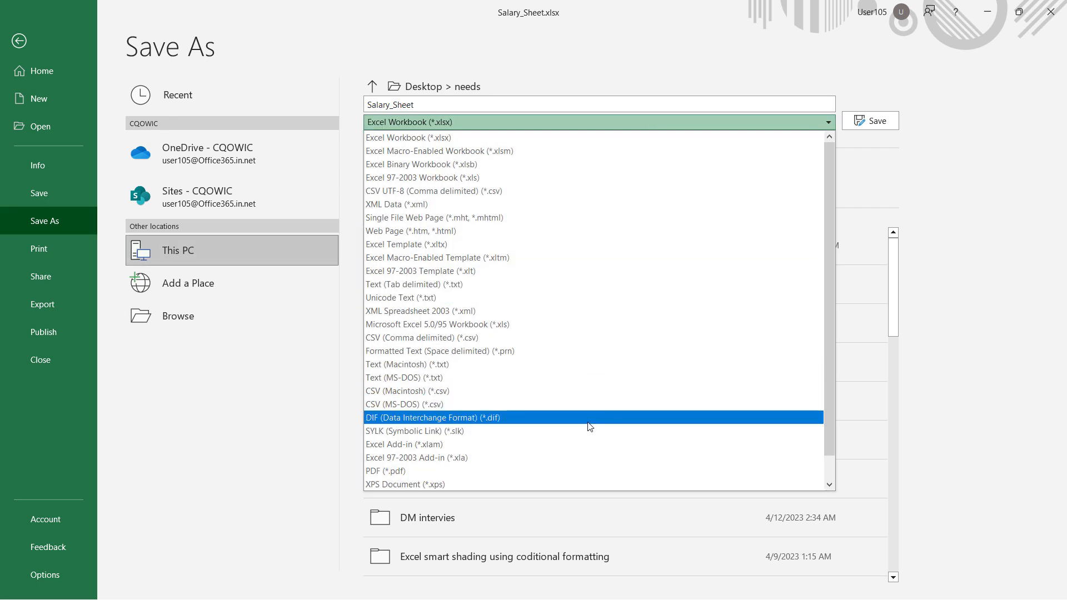
pyautogui.click(564, 472)
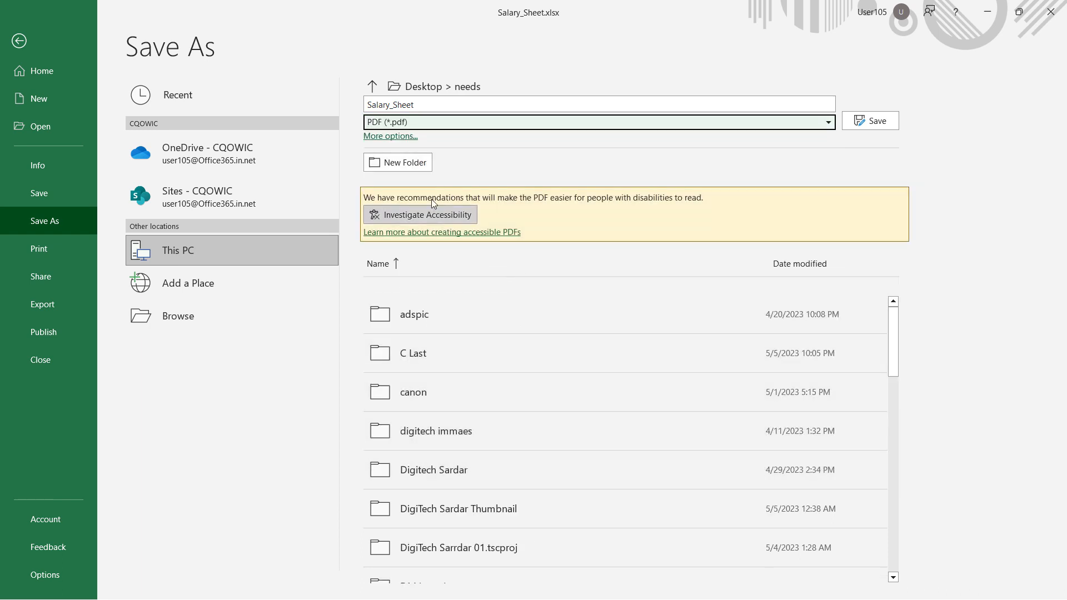
pyautogui.click(402, 138)
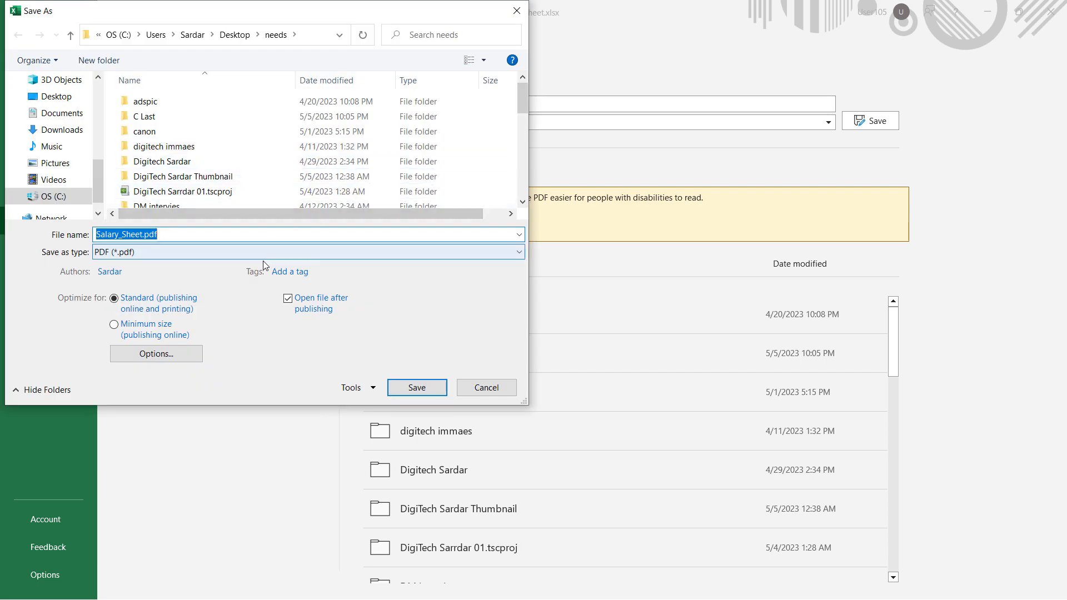
# Set the PDF publishing options to export only the selection
pyautogui.click(285, 253)
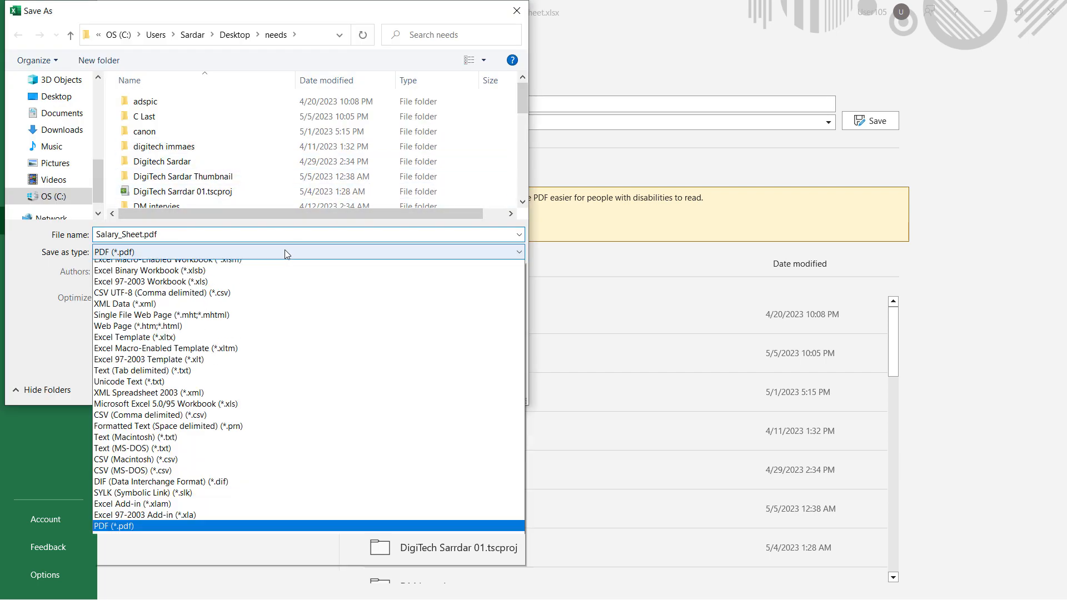
pyautogui.click(182, 360)
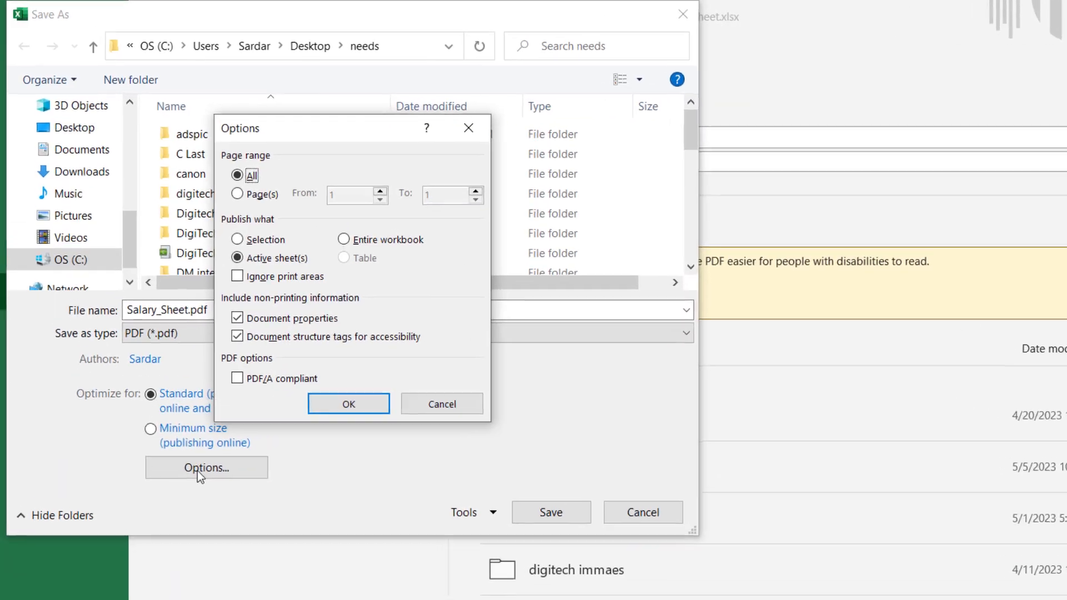
pyautogui.click(279, 248)
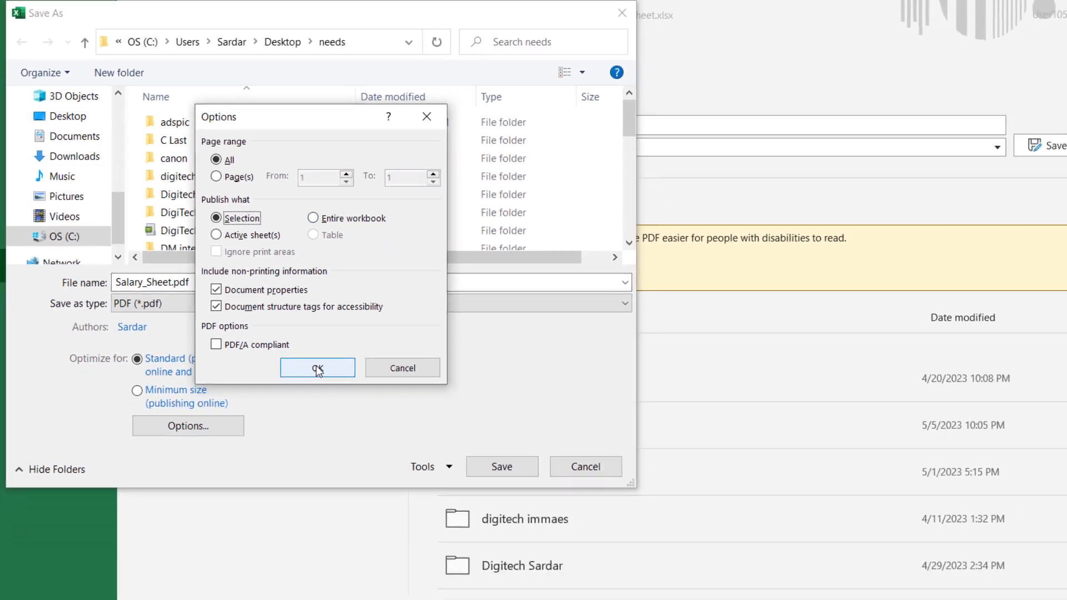
pyautogui.click(361, 420)
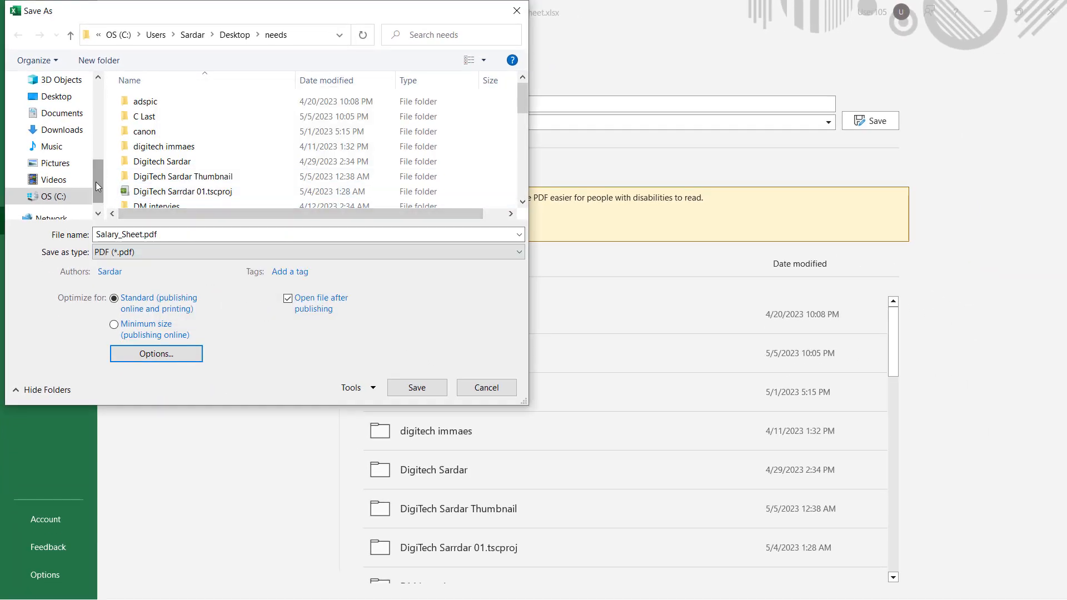
# Save the PDF as Salary_Sheet.pdf on the Desktop, and close the published file after viewing it
pyautogui.moveTo(95, 181); pyautogui.dragTo(99, 85)
pyautogui.click(65, 107)
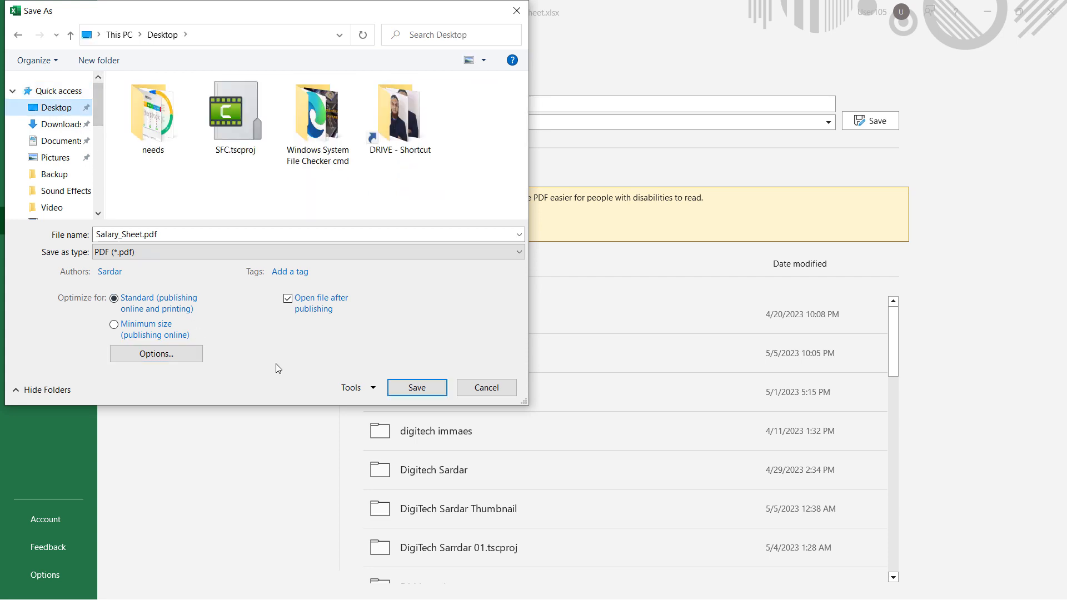
pyautogui.click(416, 387)
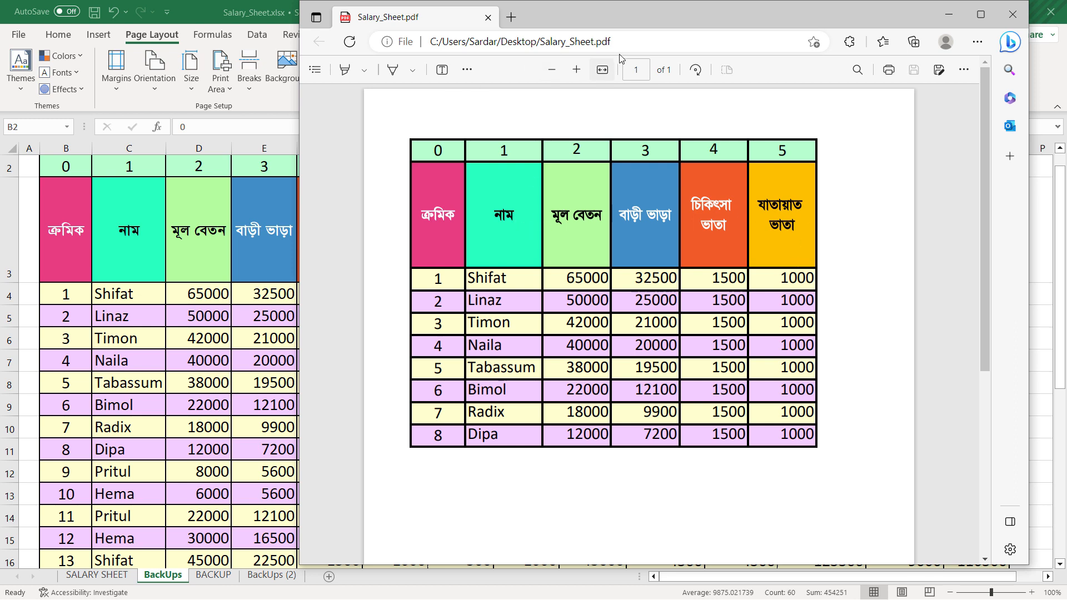
pyautogui.click(1013, 13)
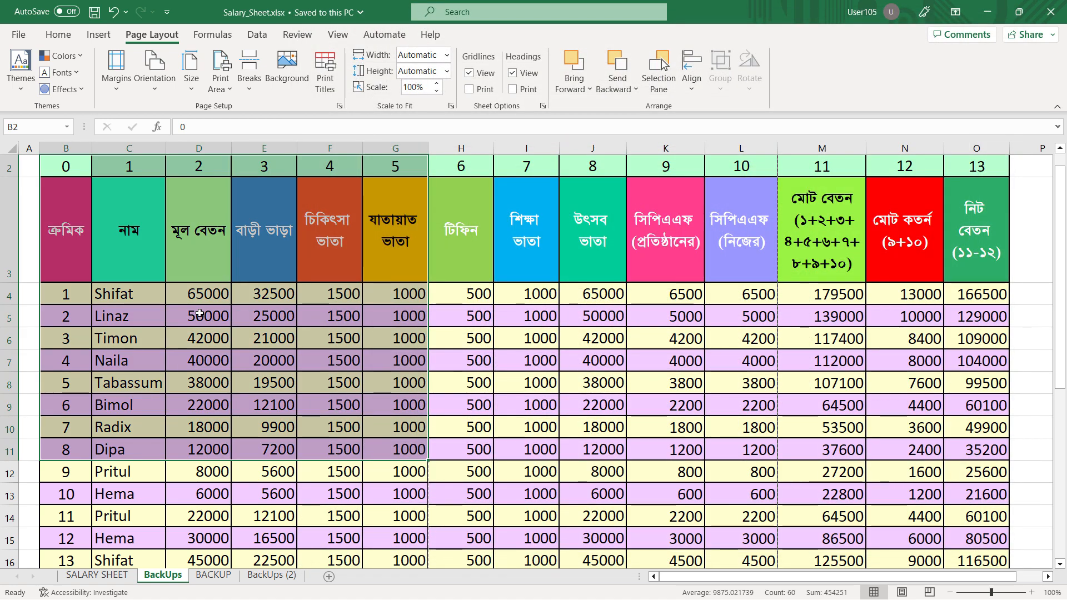
# Switch to the BACKUP sheet and check its print preview
pyautogui.click(631, 292)
pyautogui.click(225, 574)
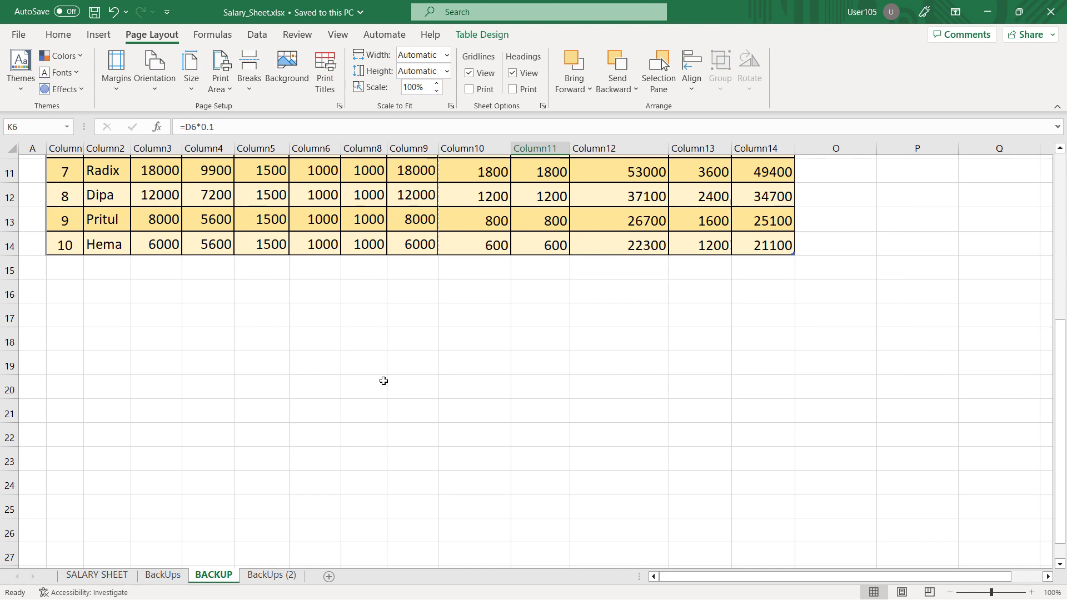
pyautogui.scroll(4, 357, 369)
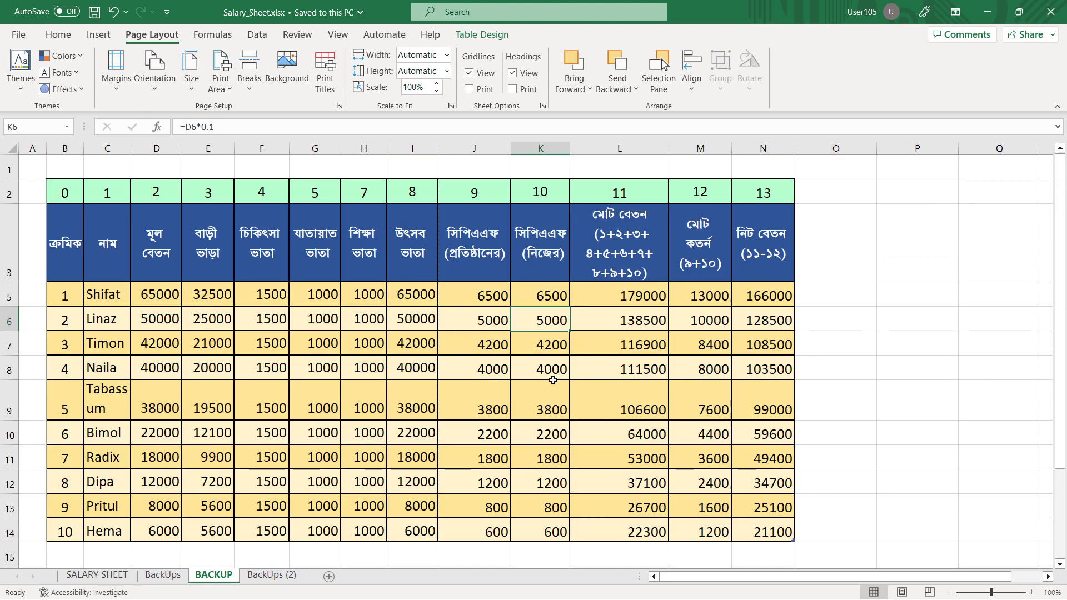
pyautogui.click(12, 37)
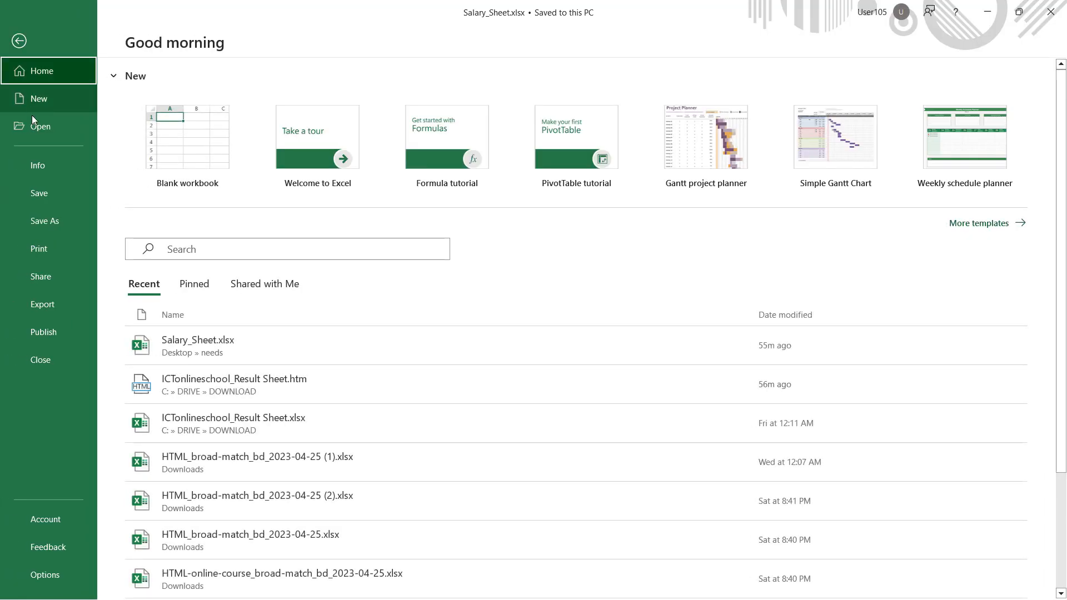
pyautogui.click(33, 252)
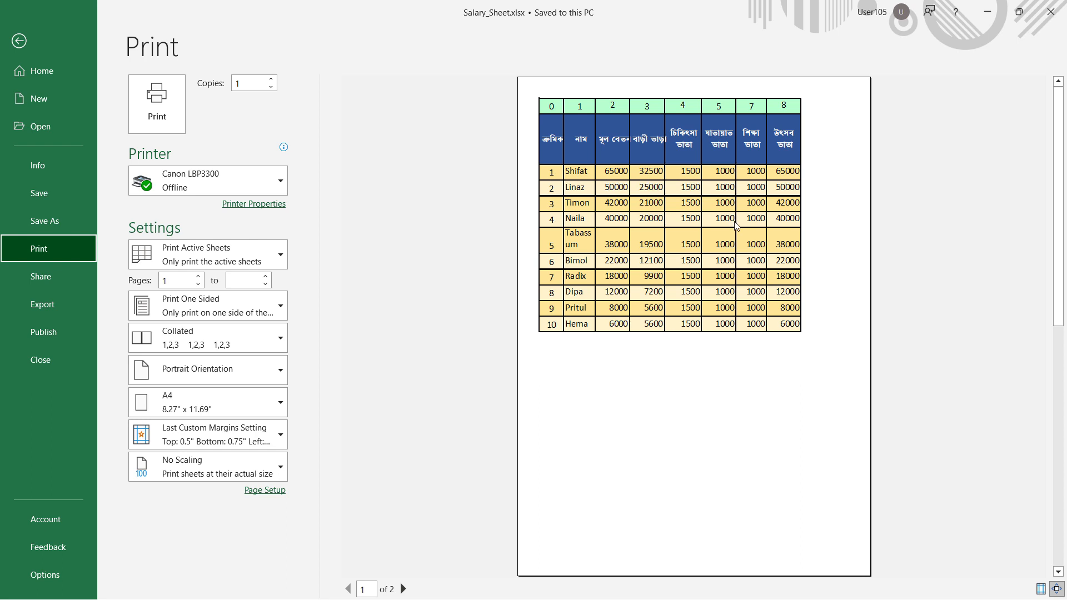
pyautogui.click(19, 41)
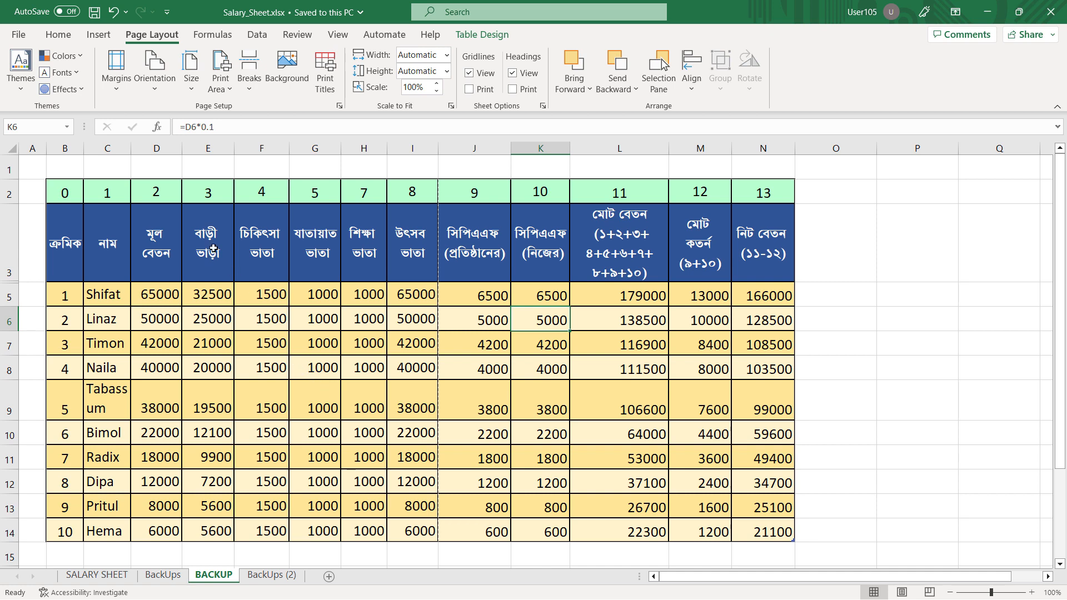
# Set the BACKUP sheet's page orientation to Landscape and preview the printout
pyautogui.click(149, 94)
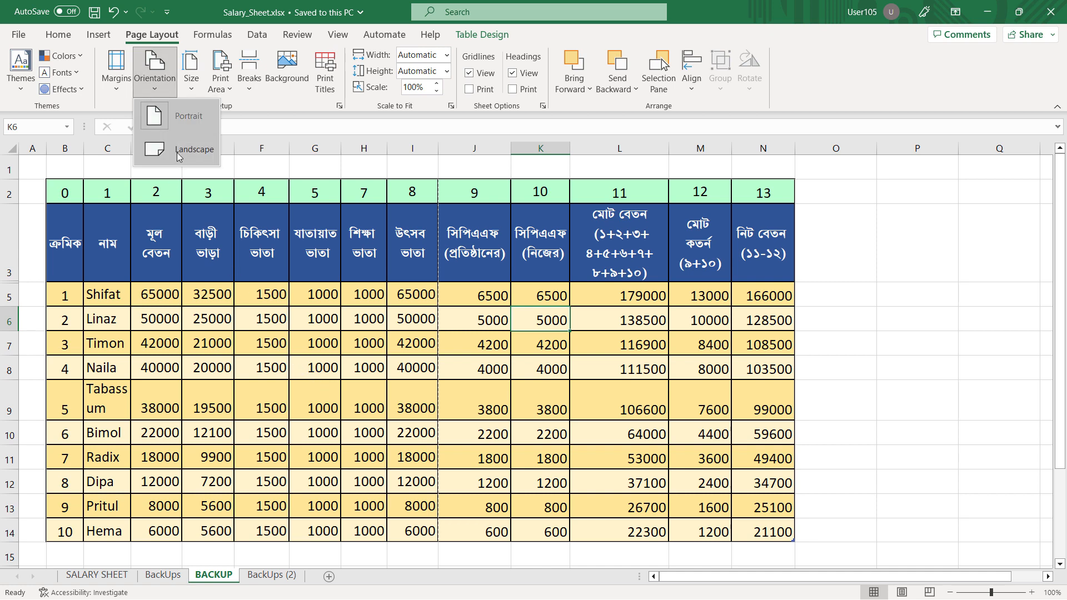
pyautogui.click(183, 153)
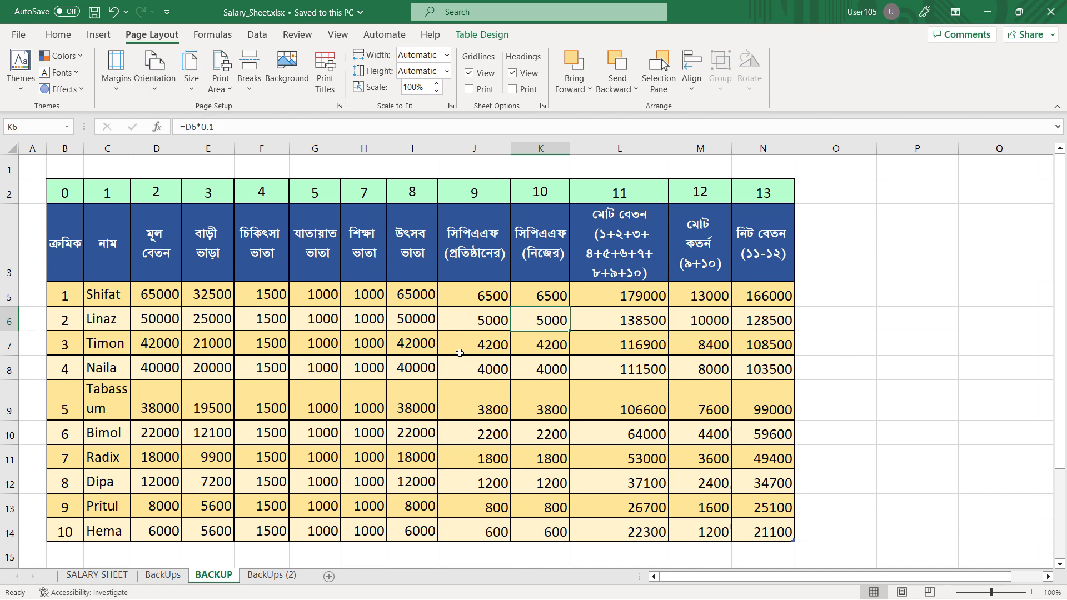
pyautogui.click(19, 34)
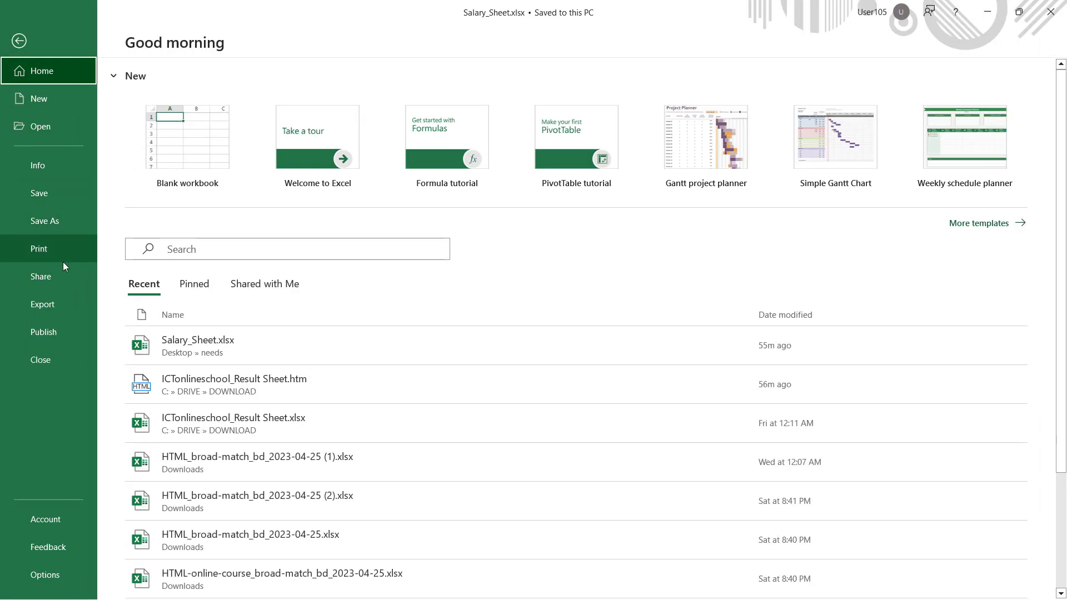
pyautogui.click(62, 259)
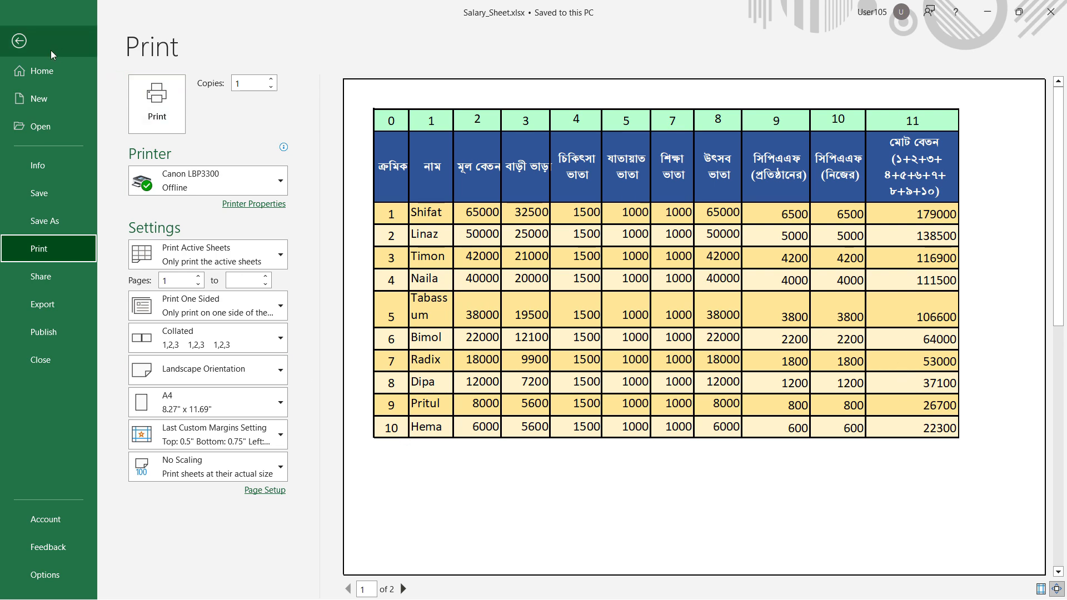
pyautogui.click(19, 41)
pyautogui.scroll(-1, 301, 405)
pyautogui.scroll(1, 301, 405)
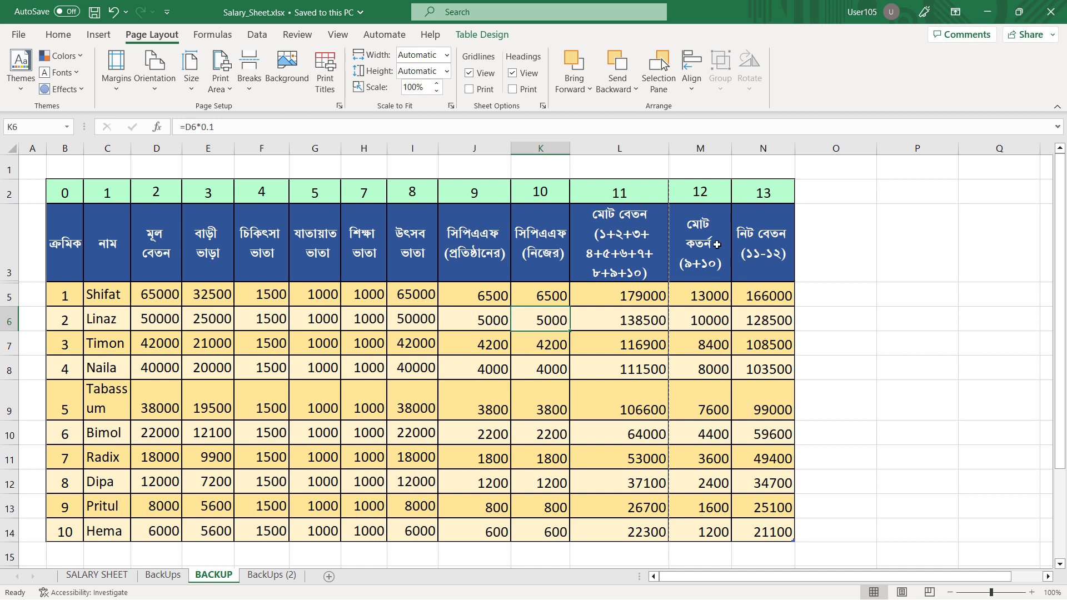
# Examine the landscape print preview again to see which columns fit on the first page
pyautogui.click(18, 35)
pyautogui.click(19, 41)
pyautogui.click(18, 35)
pyautogui.click(75, 254)
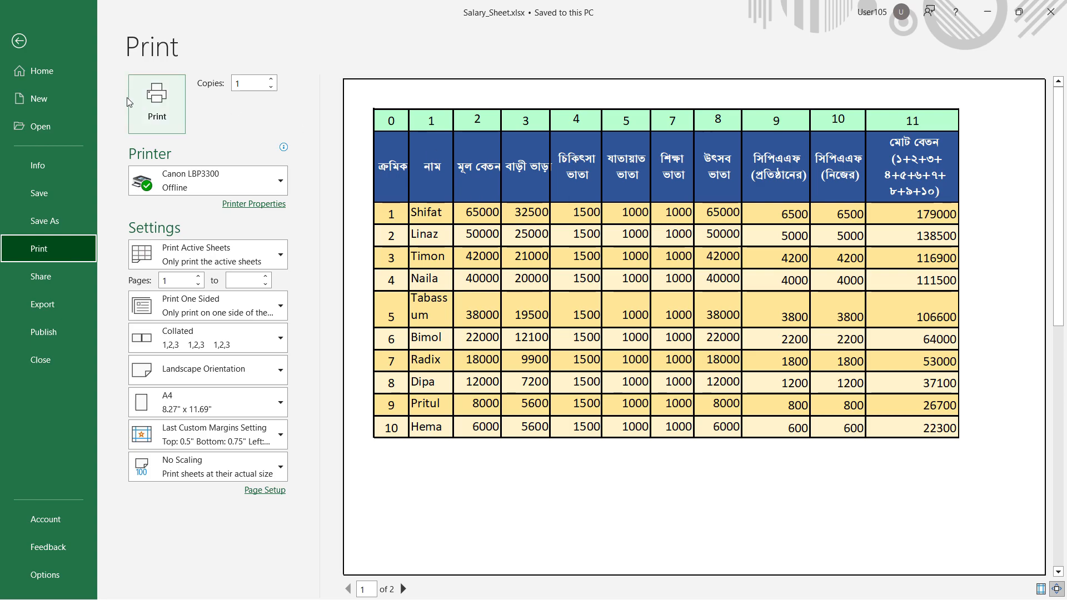
pyautogui.click(28, 51)
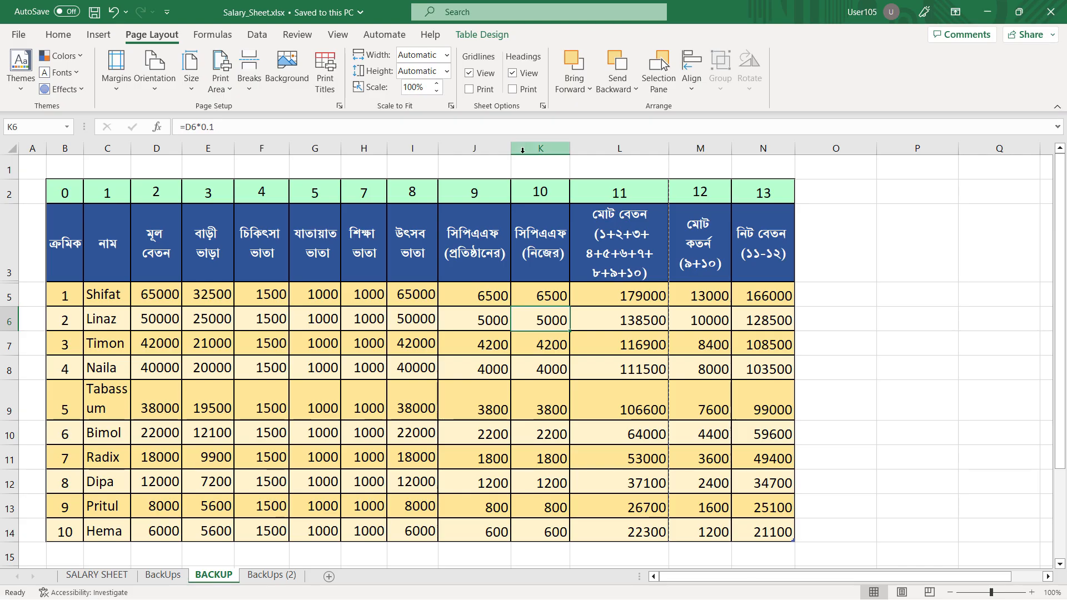
# Reduce the sheet's print scale to 90% and check the fit in the print preview
pyautogui.click(436, 91)
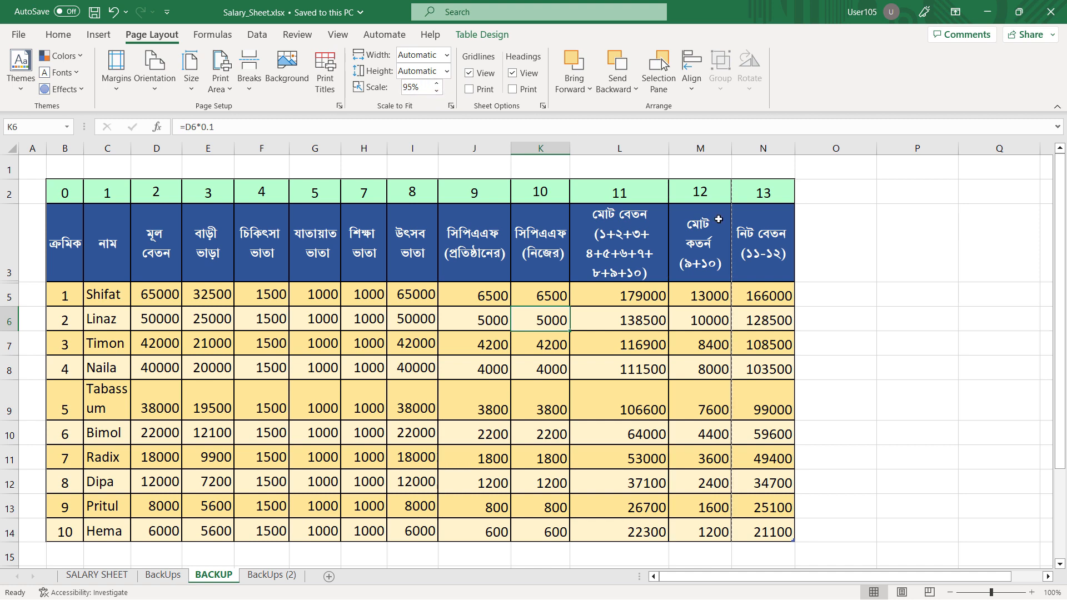
pyautogui.click(435, 91)
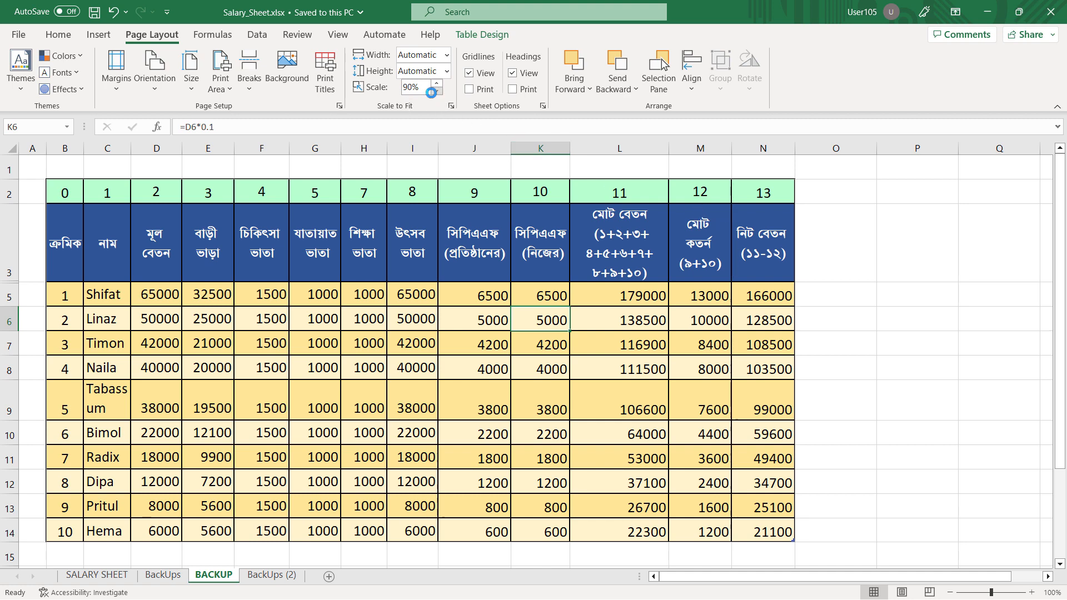
pyautogui.click(19, 34)
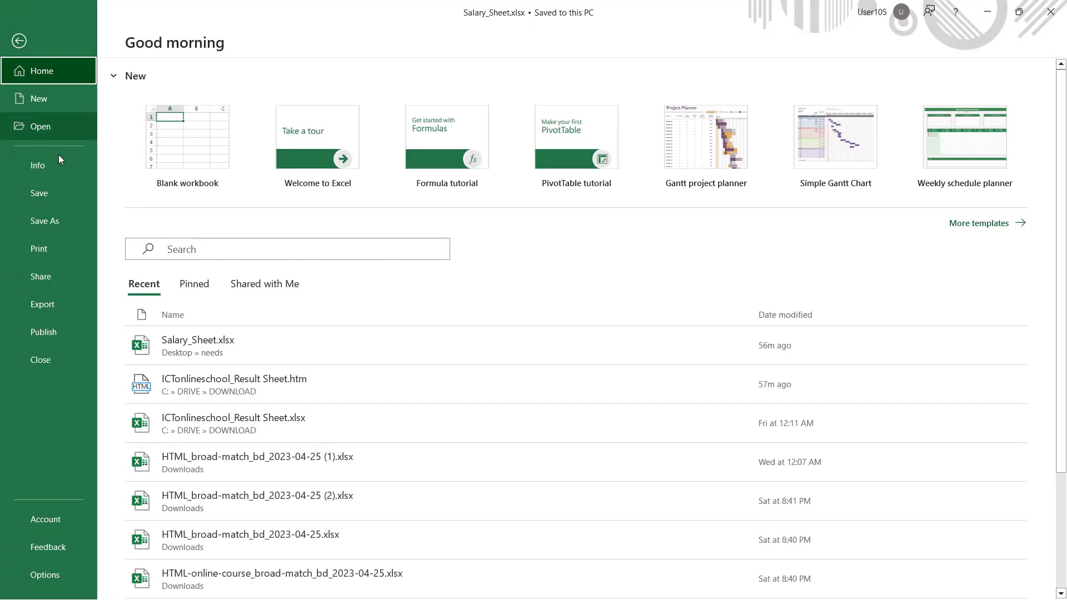
pyautogui.click(46, 249)
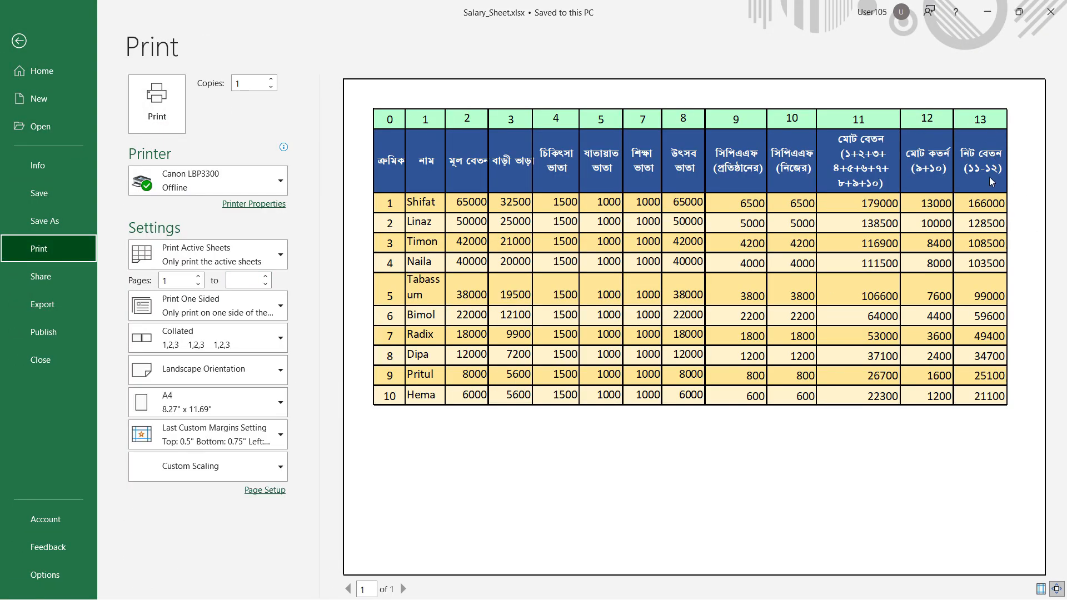
pyautogui.click(17, 43)
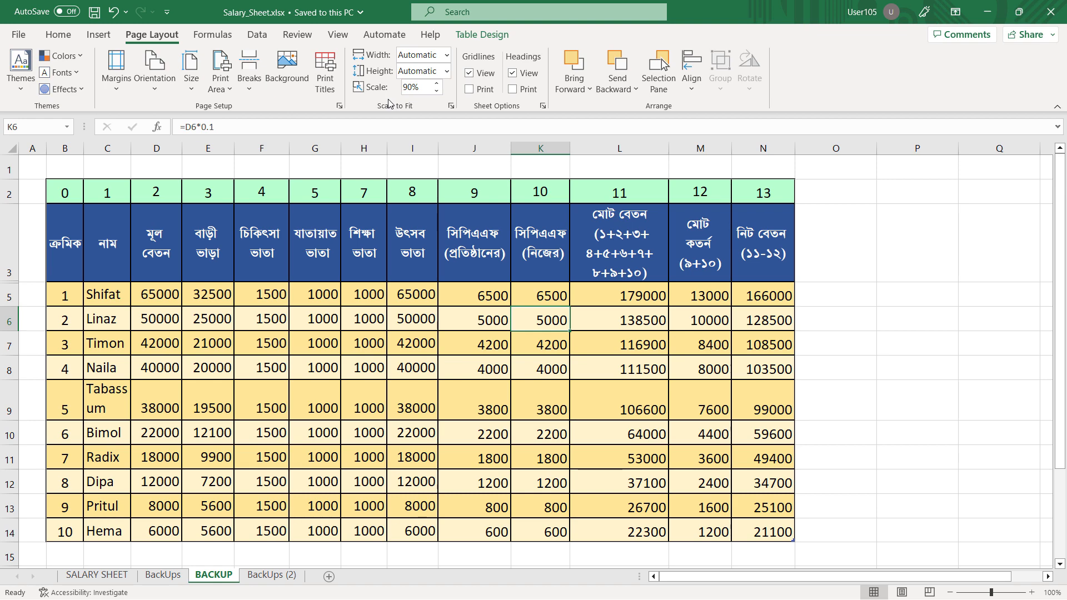
# Print the BACKUP sheet with the Microsoft Print to PDF printer and save the output on the Desktop as Salary
pyautogui.click(19, 34)
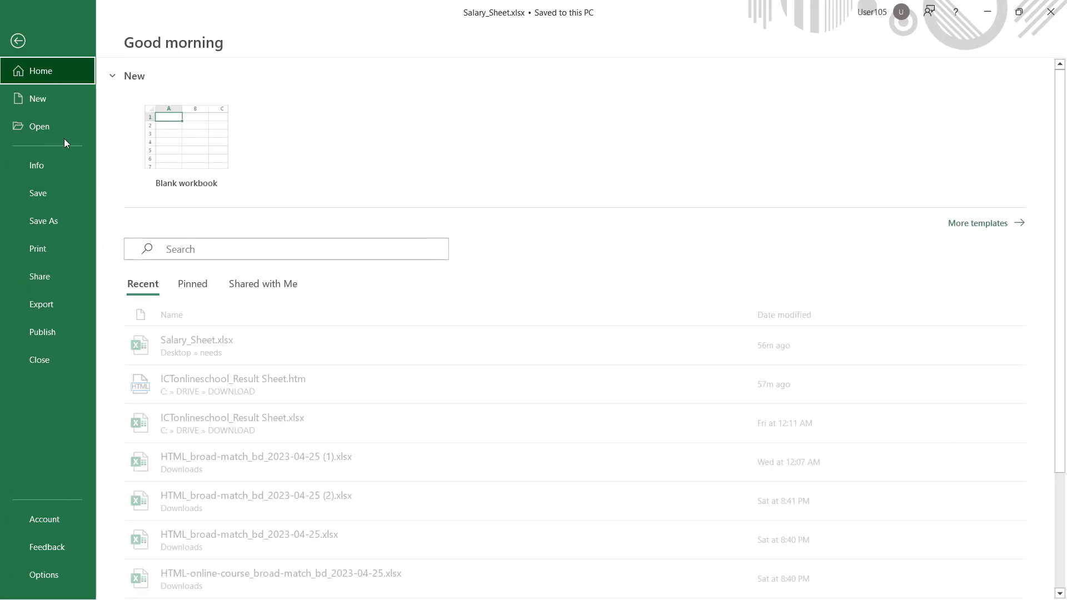
pyautogui.click(70, 261)
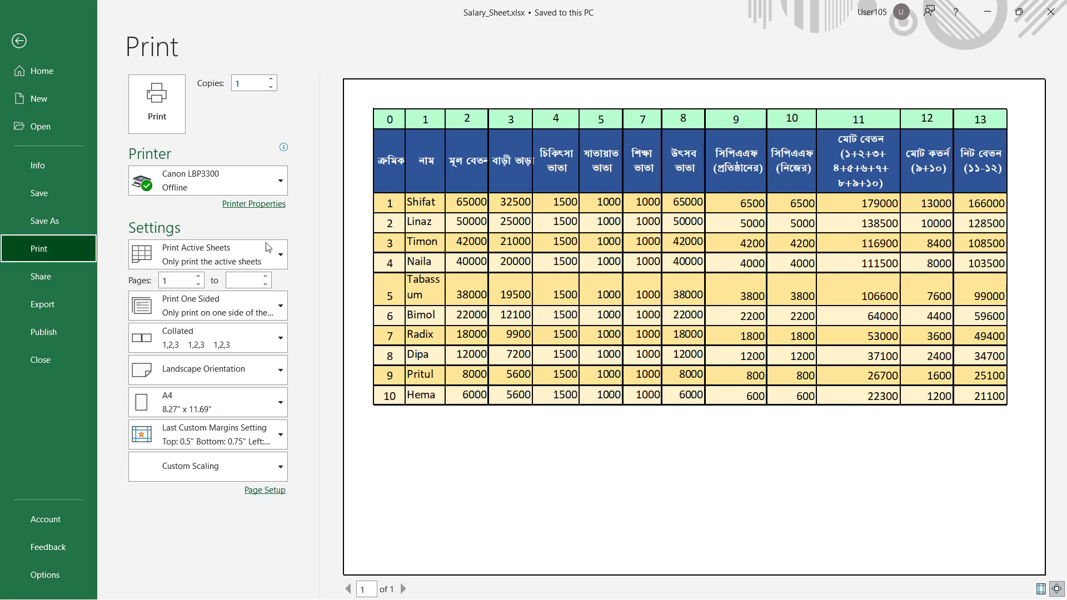
pyautogui.click(176, 188)
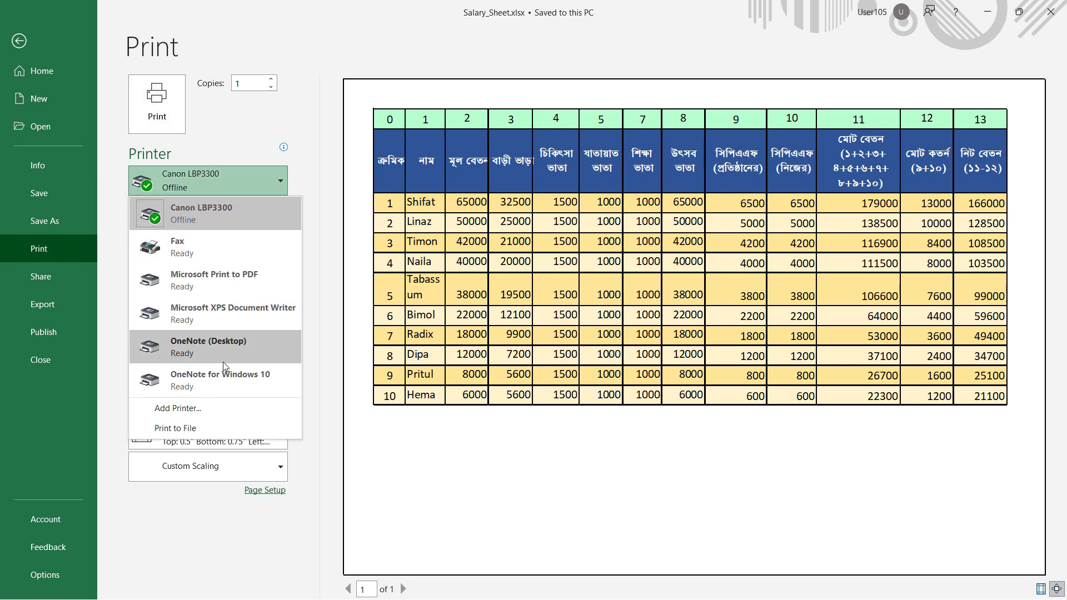
pyautogui.click(235, 280)
pyautogui.click(157, 104)
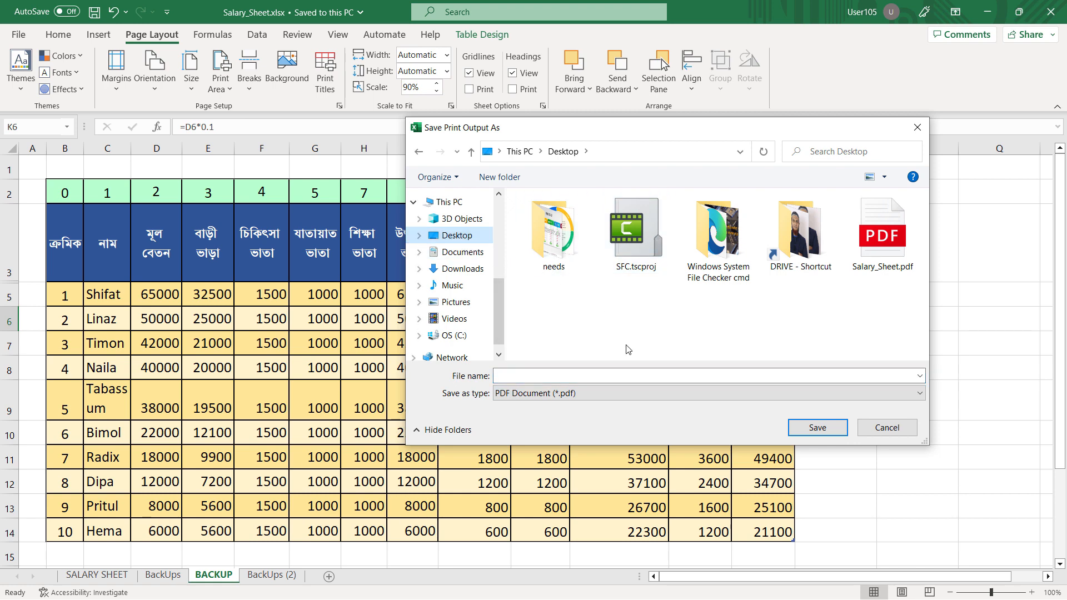
pyautogui.click(583, 374)
pyautogui.write('Salary')
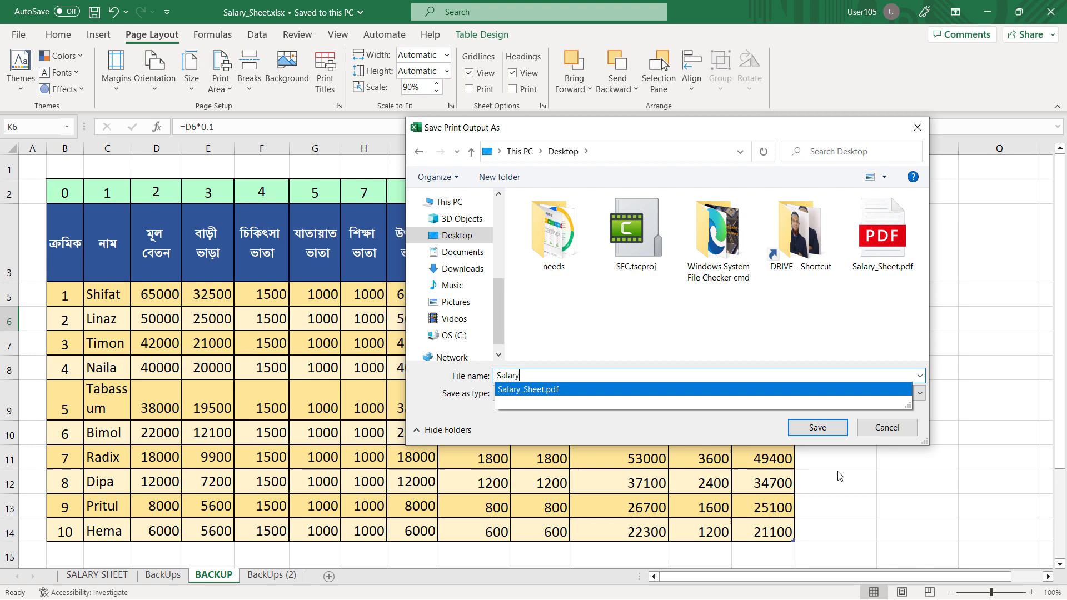
pyautogui.click(817, 428)
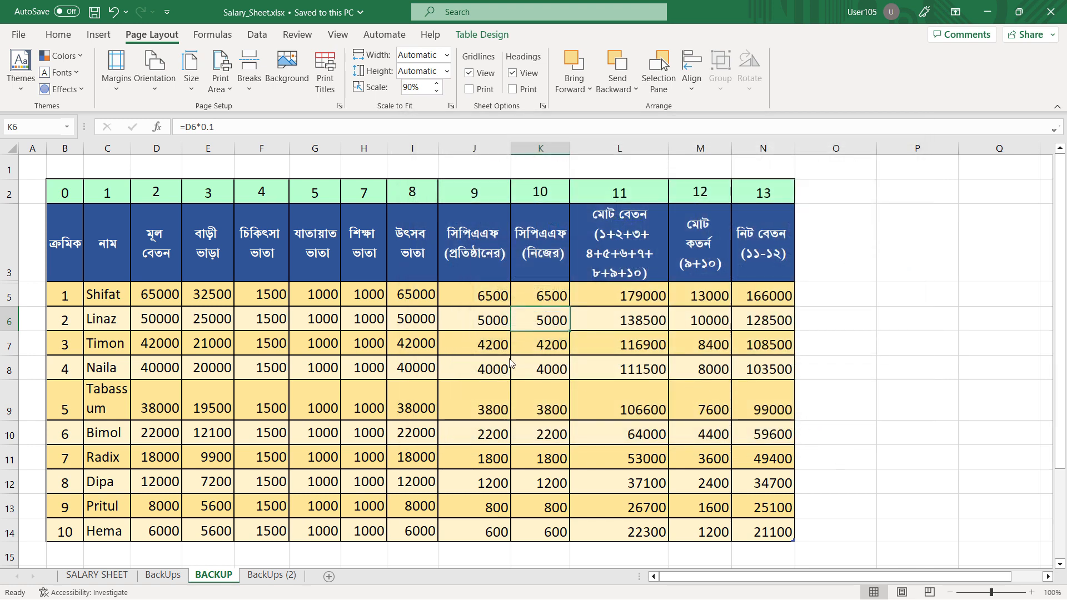
# Start saving a copy of the workbook with PDF (*.pdf) as the file type
pyautogui.click(23, 35)
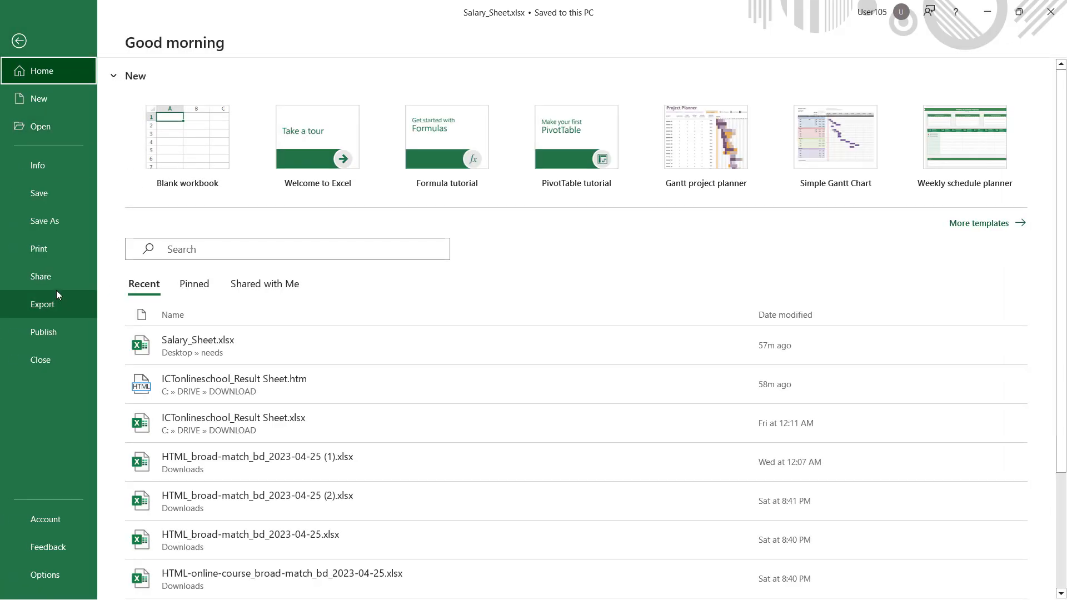
pyautogui.click(53, 228)
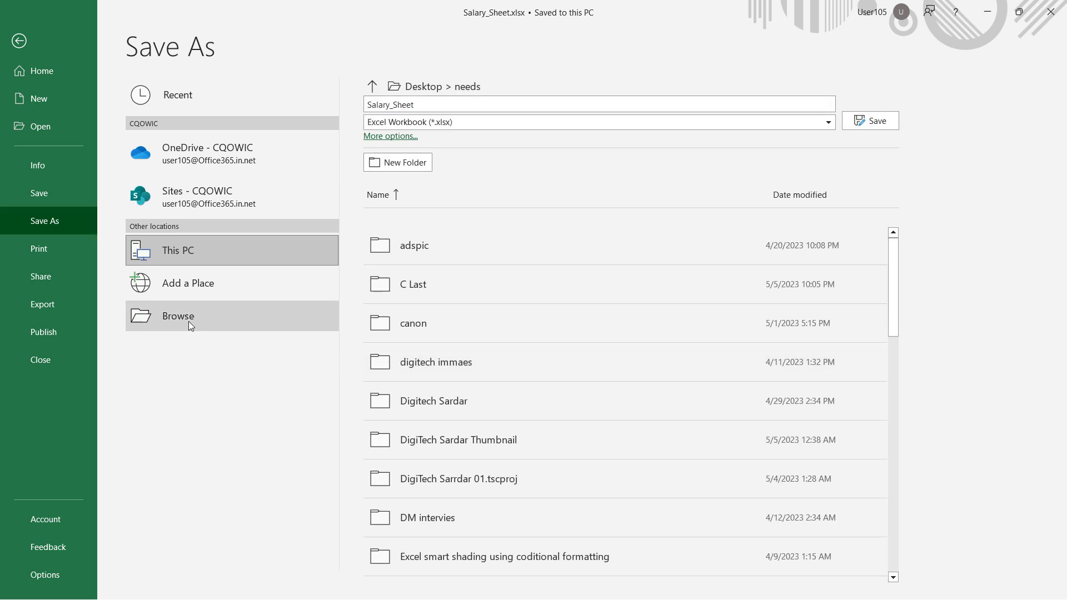
pyautogui.click(188, 321)
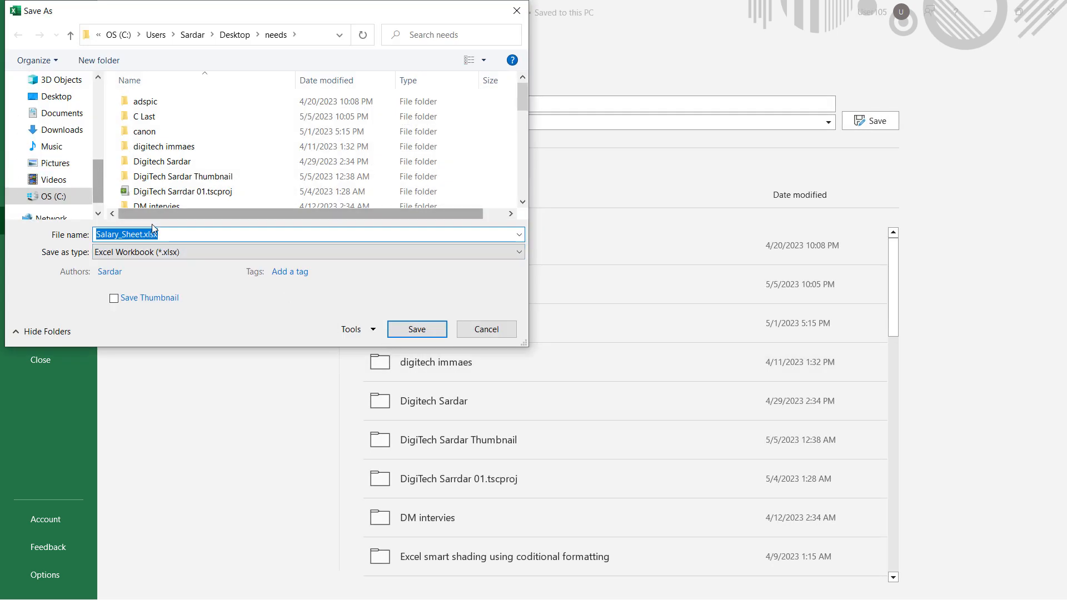
pyautogui.click(178, 252)
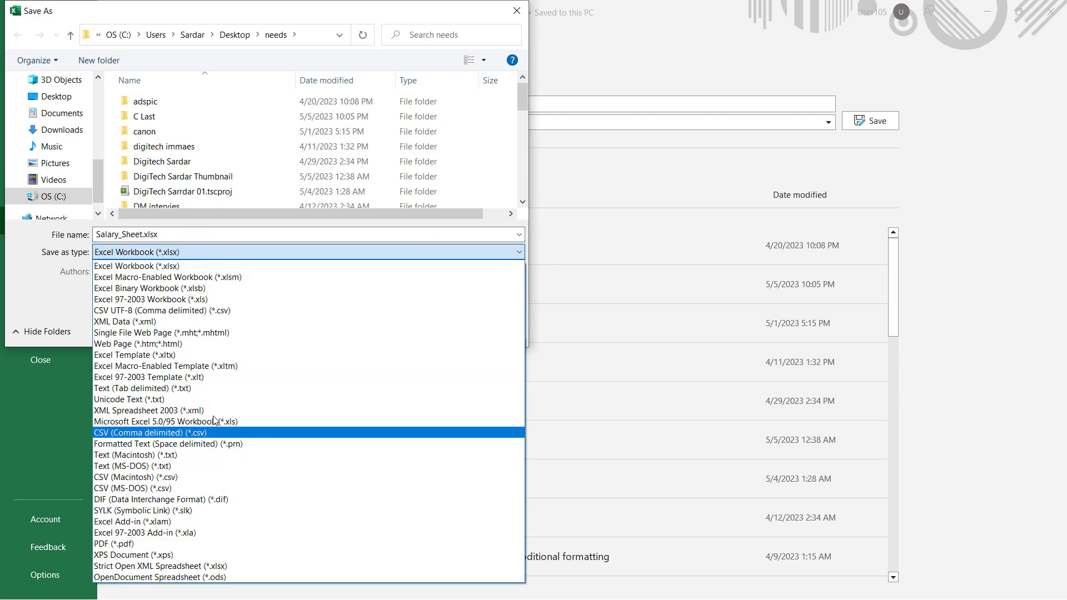
pyautogui.click(119, 545)
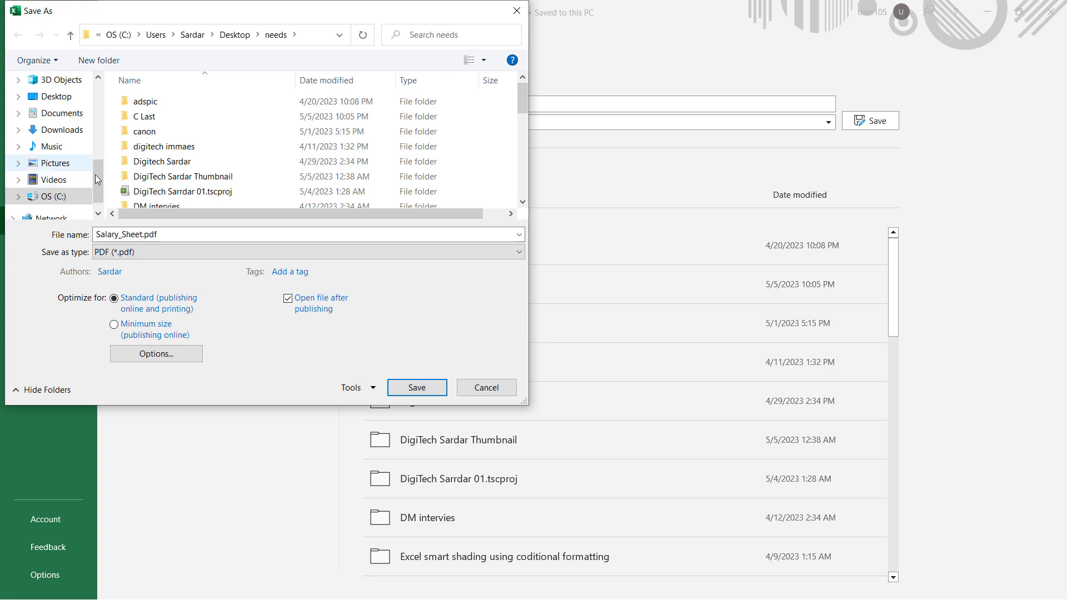
# Save the PDF copy to the Desktop as Salary_Sheet1.pdf, and close the published file after viewing it
pyautogui.scroll(4, 95, 174)
pyautogui.click(35, 114)
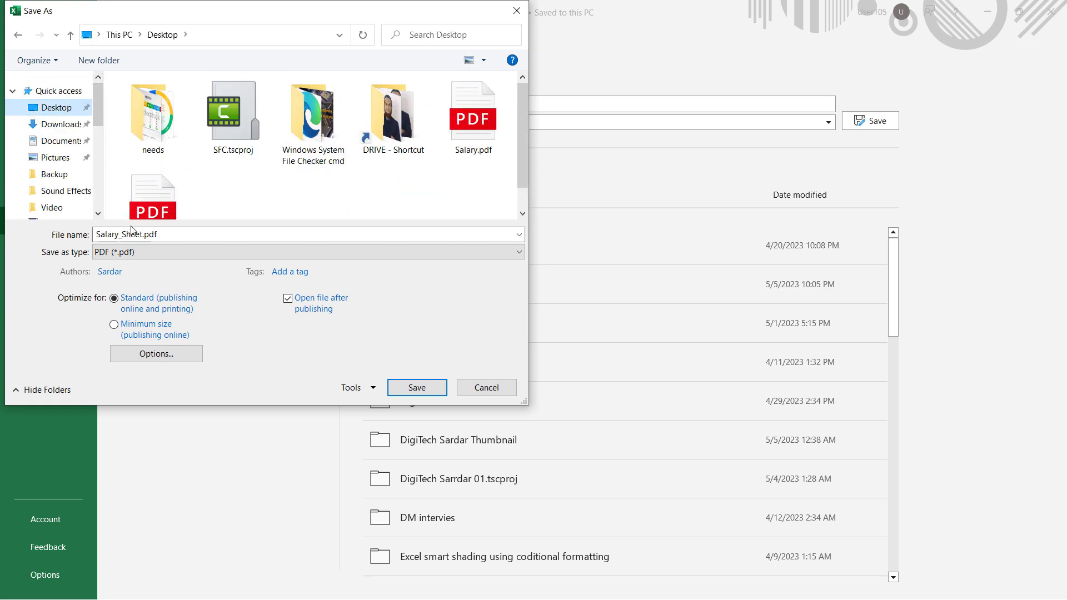
pyautogui.click(144, 235)
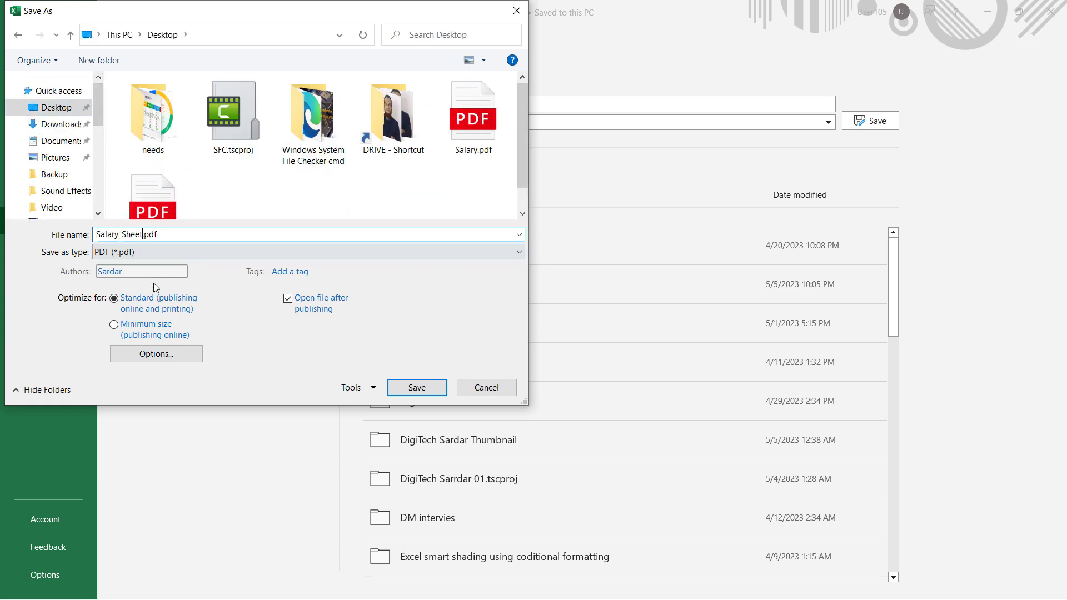
pyautogui.write('1')
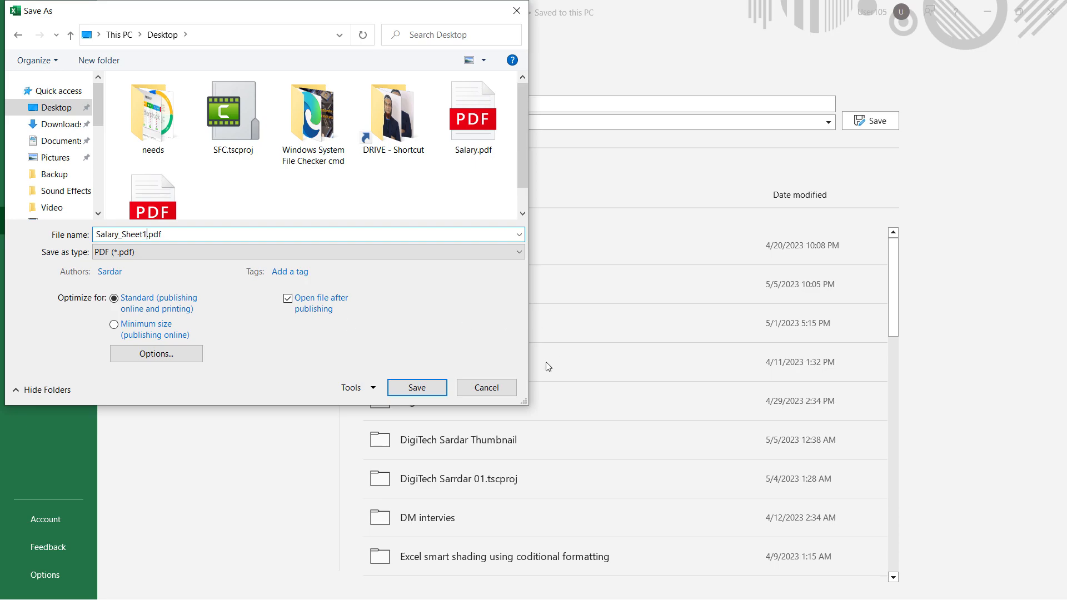
pyautogui.click(418, 387)
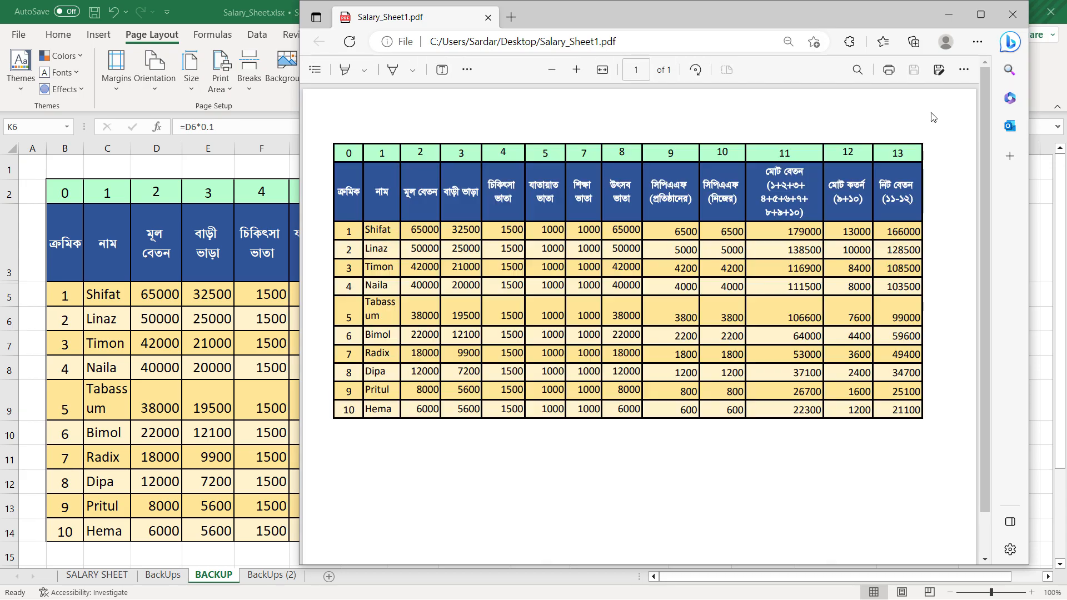
pyautogui.click(1013, 19)
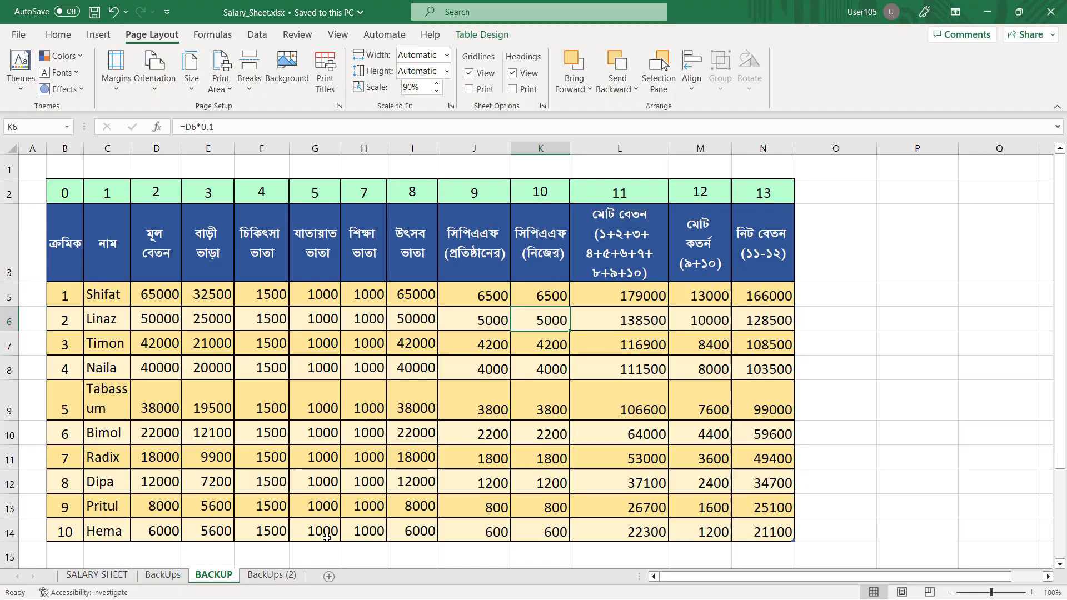
# Switch to the BackUps sheet and look over its salary rows and page breaks from the header to the last entry
pyautogui.click(163, 576)
pyautogui.scroll(-5, 478, 389)
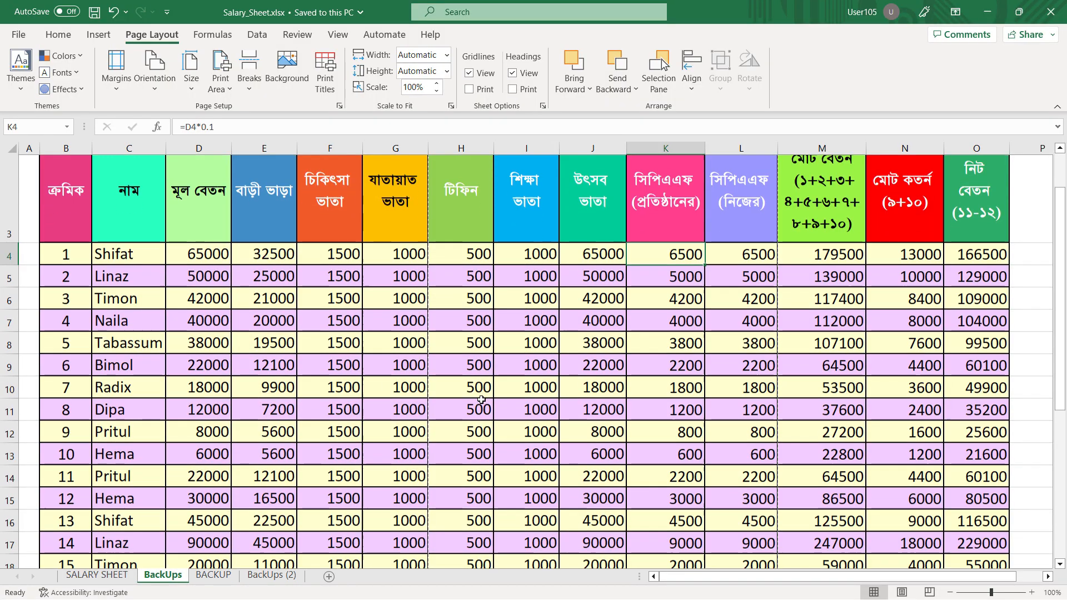
pyautogui.scroll(5, 240, 392)
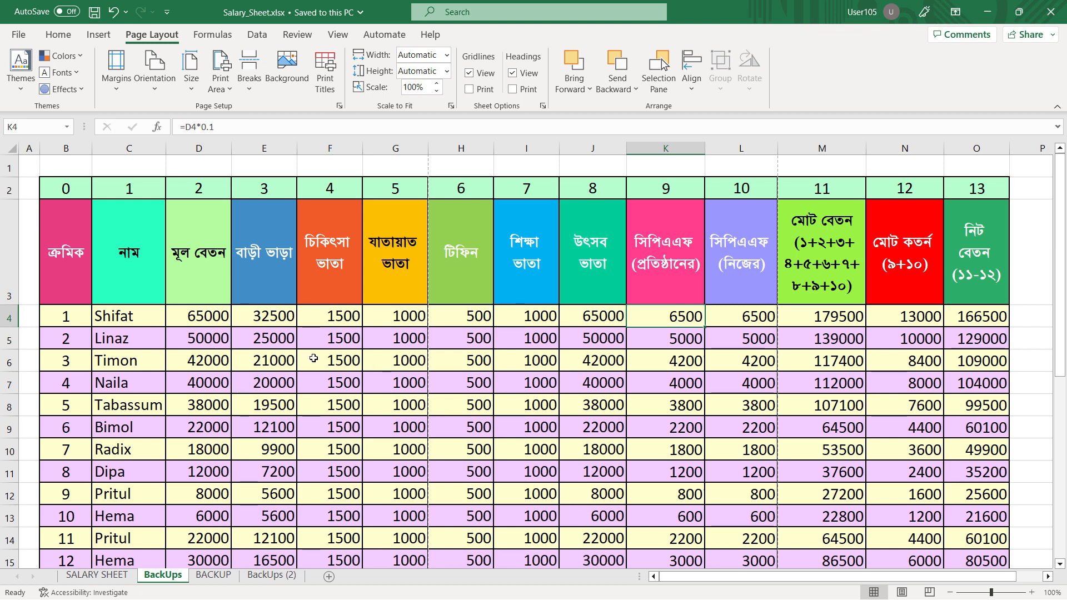
pyautogui.scroll(-2, 313, 359)
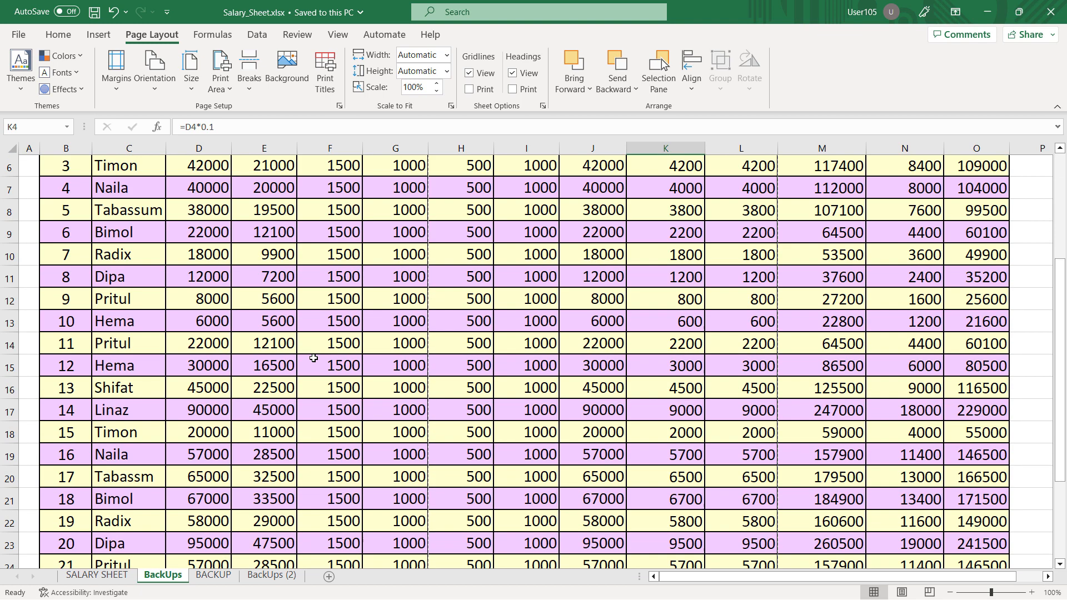
pyautogui.scroll(-5, 313, 358)
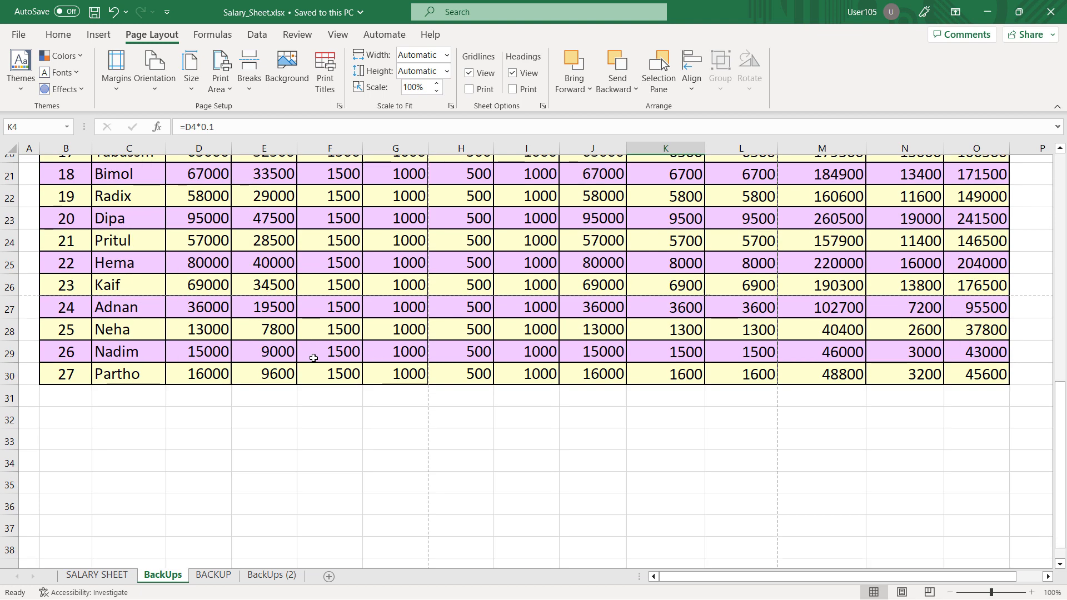
pyautogui.scroll(6, 314, 359)
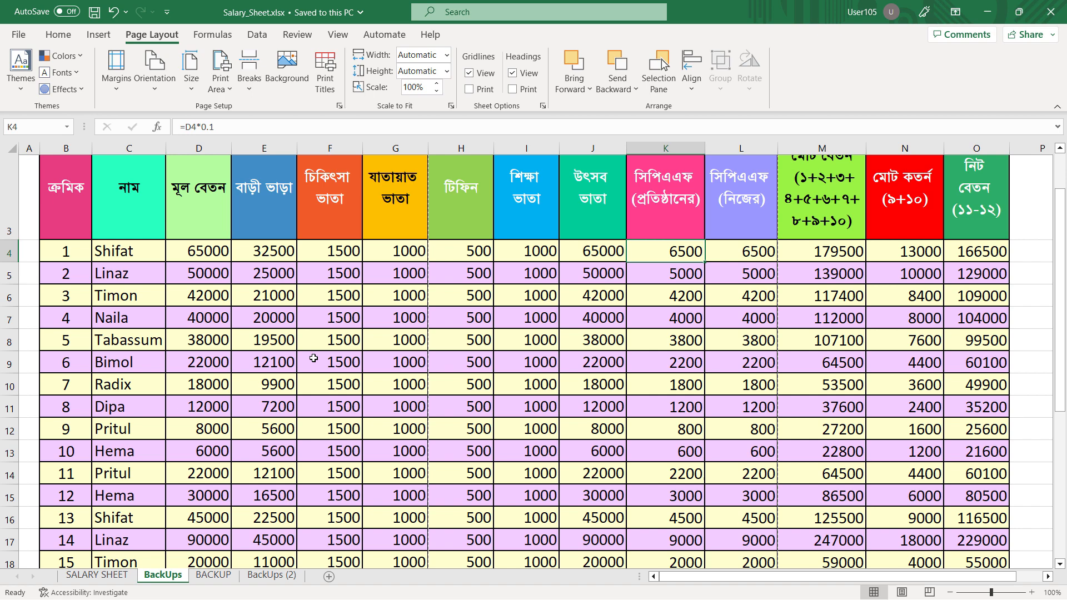
# Undo the last edit and examine the first three pages of the BackUps sheet's print preview
pyautogui.hotkey('ctrl', 'z')
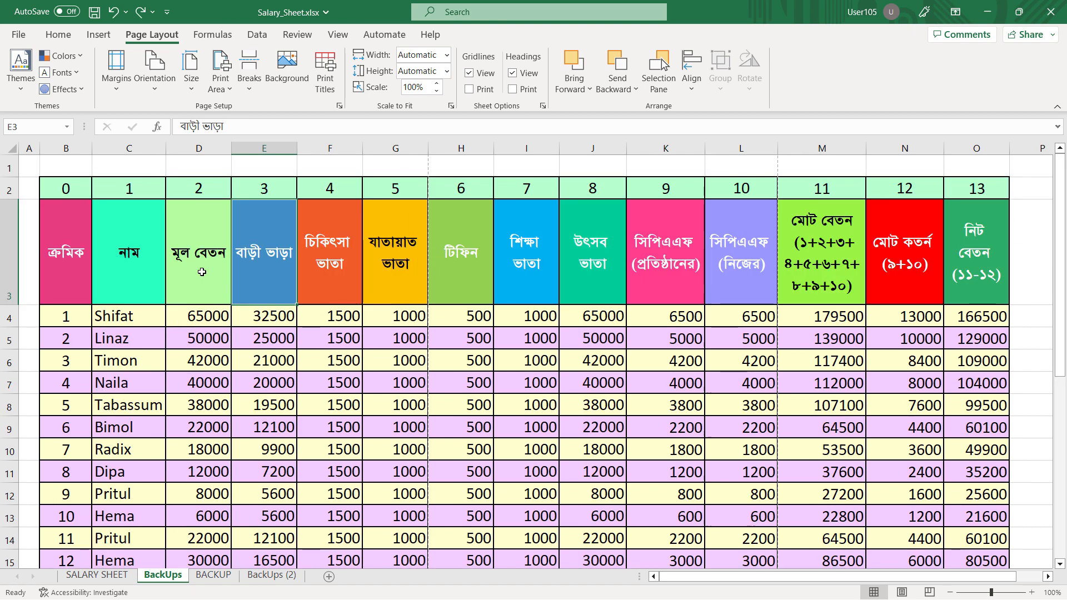
pyautogui.hotkey('ctrl', 'p')
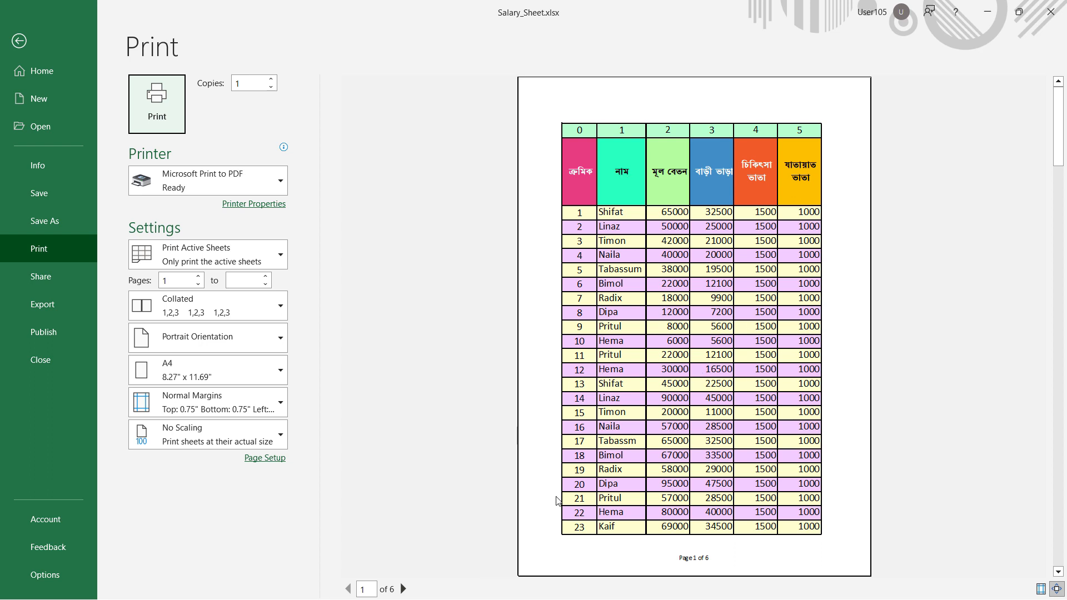
pyautogui.click(403, 590)
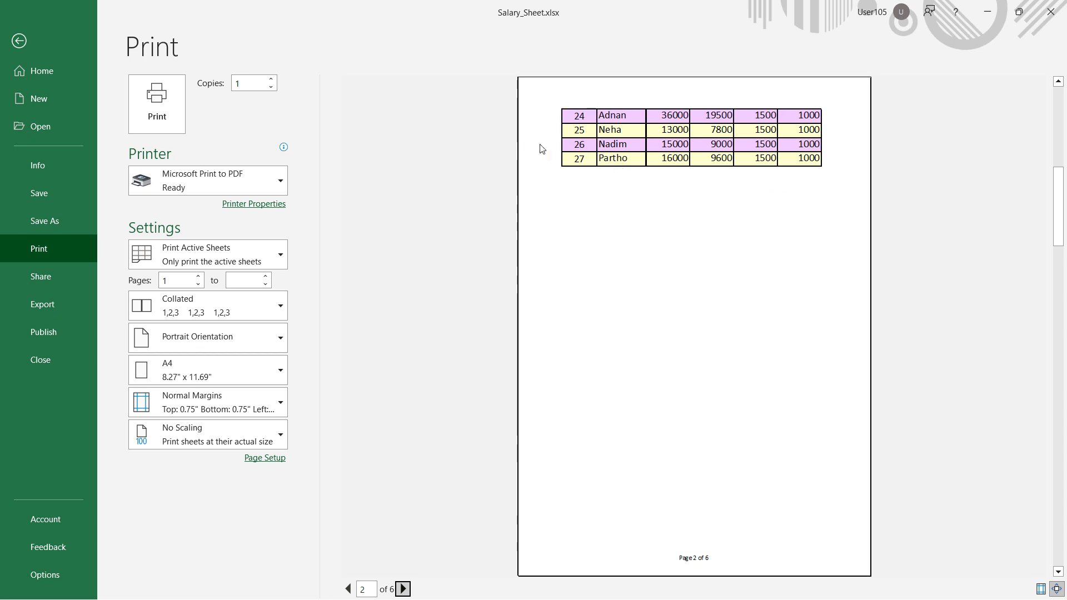
pyautogui.click(404, 589)
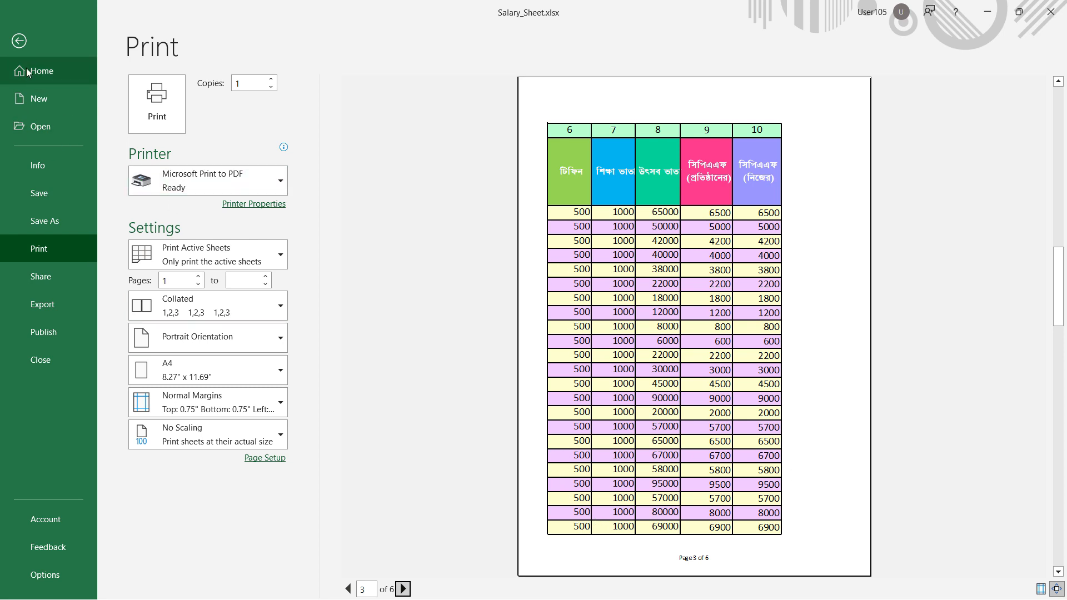
pyautogui.click(19, 51)
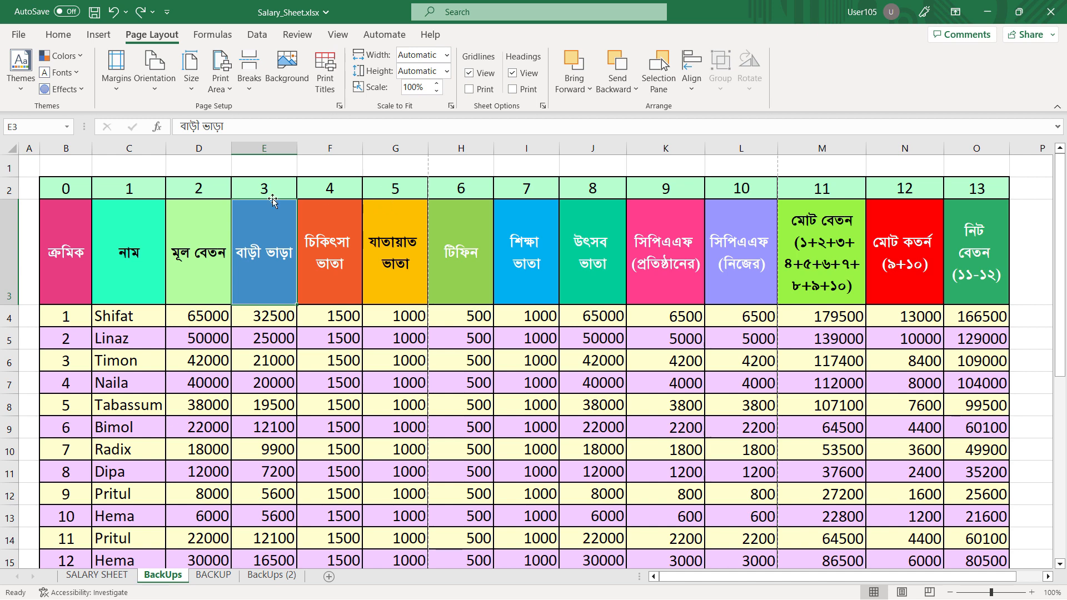
# Set the BackUps sheet's page orientation to Landscape and check the print preview
pyautogui.click(154, 83)
pyautogui.click(173, 148)
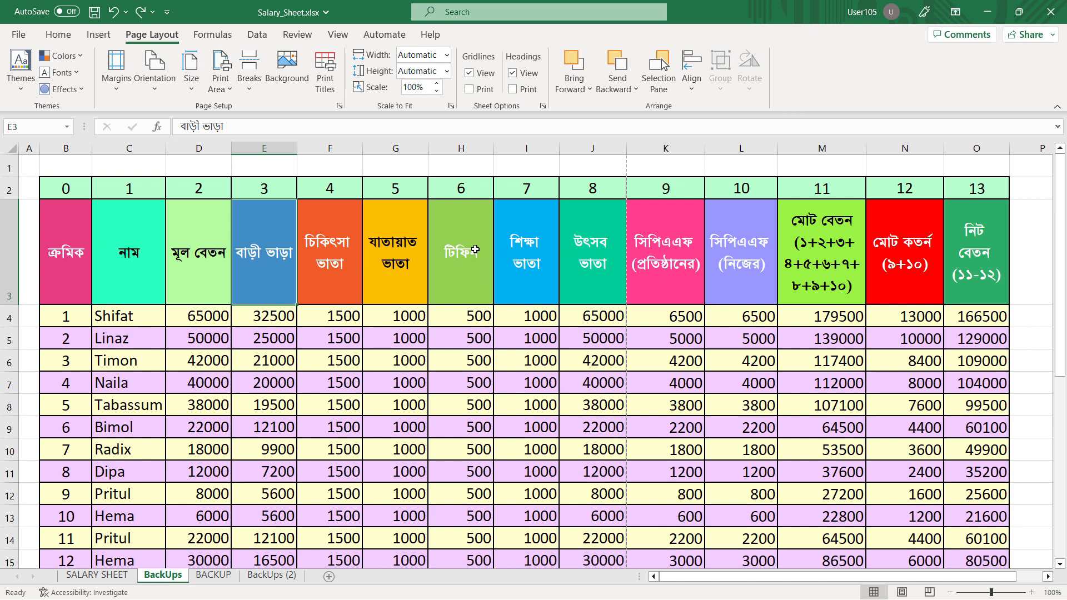
pyautogui.hotkey('ctrl', 'p')
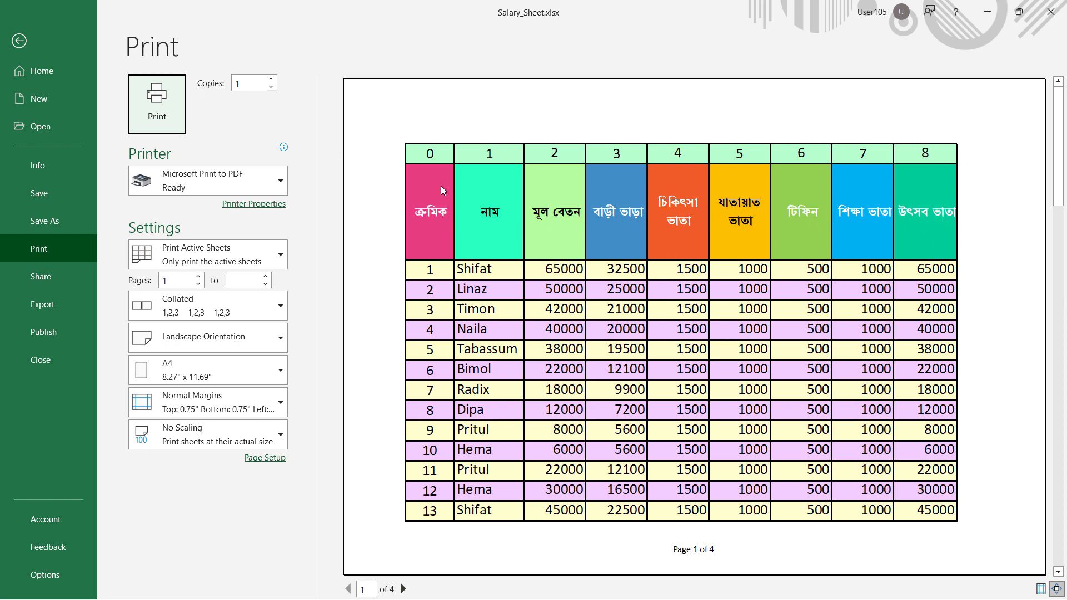
pyautogui.click(20, 42)
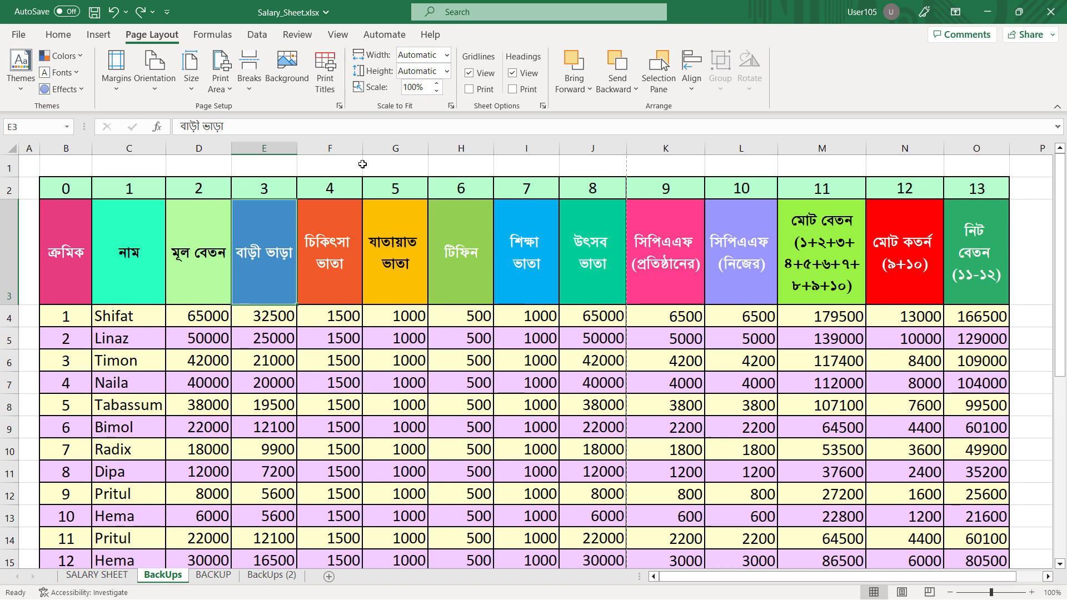
# Set the BackUps sheet's print titles to repeat rows $2:$3 at the top and columns $B:$C at the left
pyautogui.click(328, 82)
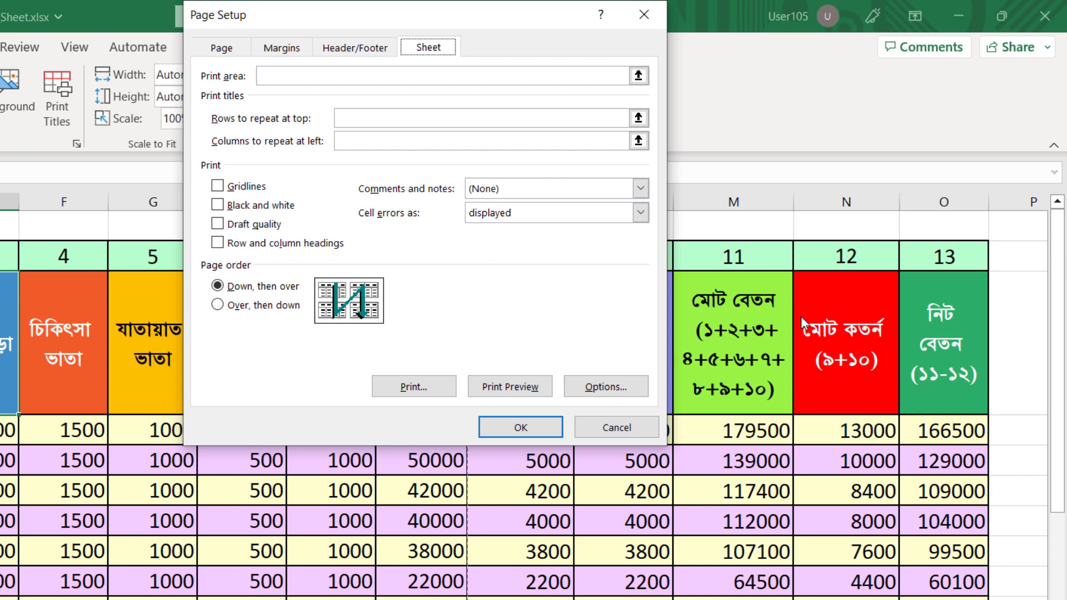
pyautogui.click(639, 118)
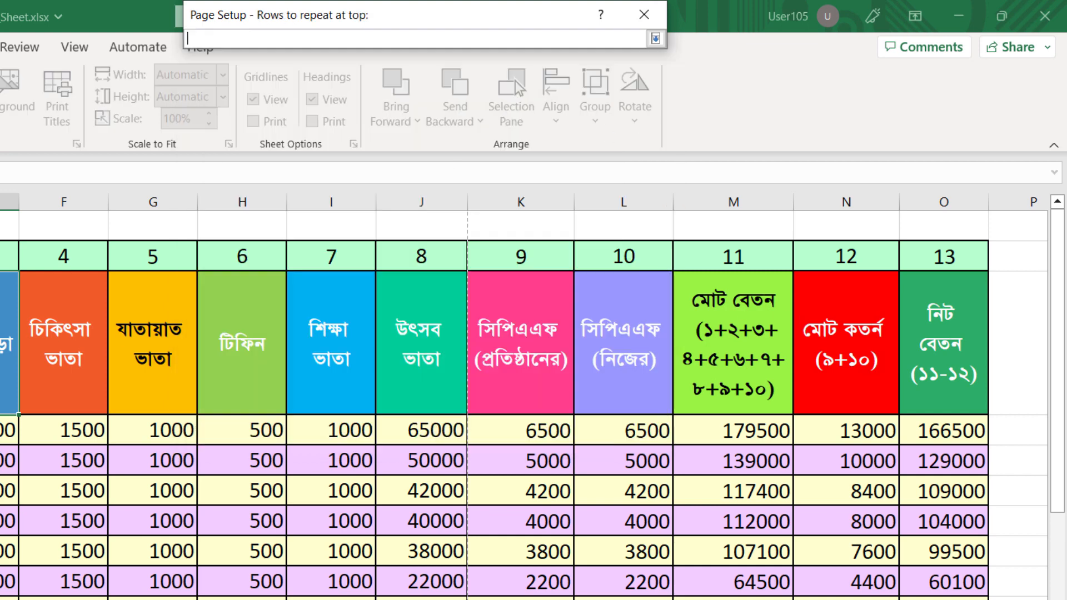
pyautogui.moveTo(1, 256); pyautogui.dragTo(1, 343)
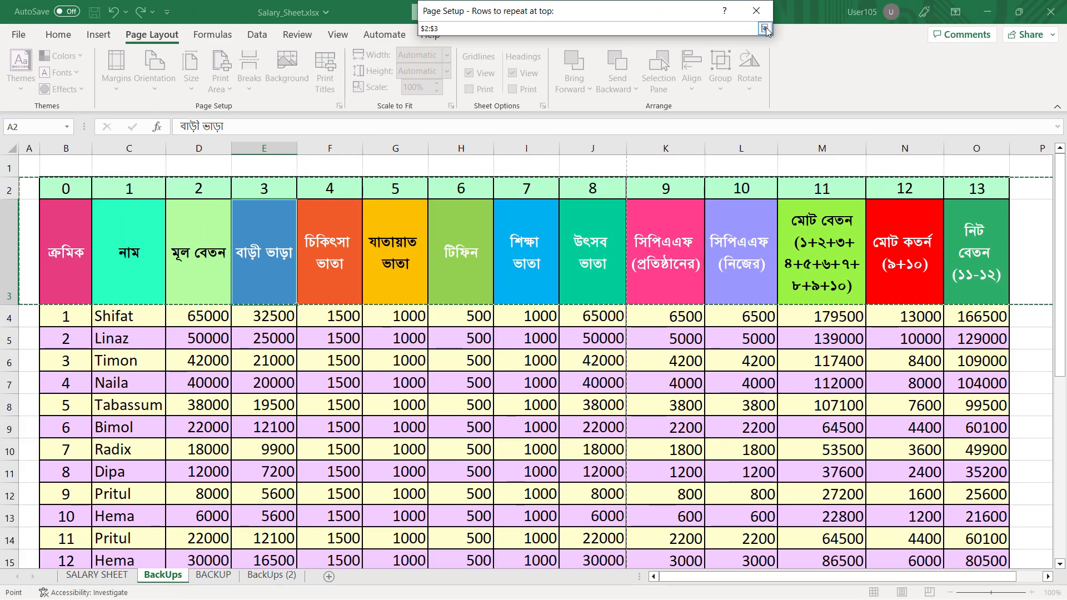
pyautogui.click(740, 30)
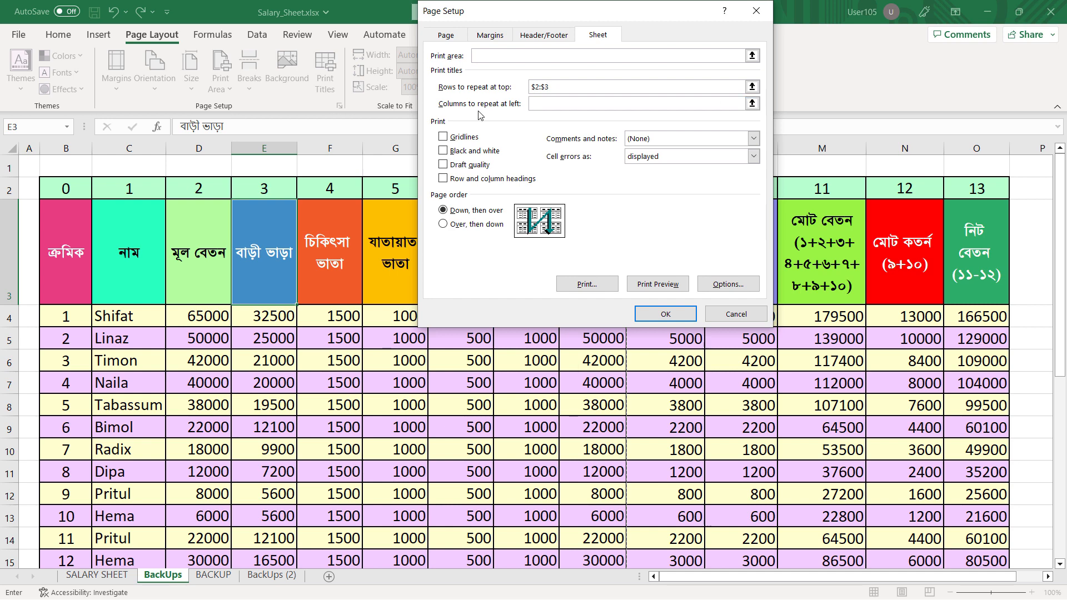
pyautogui.click(752, 104)
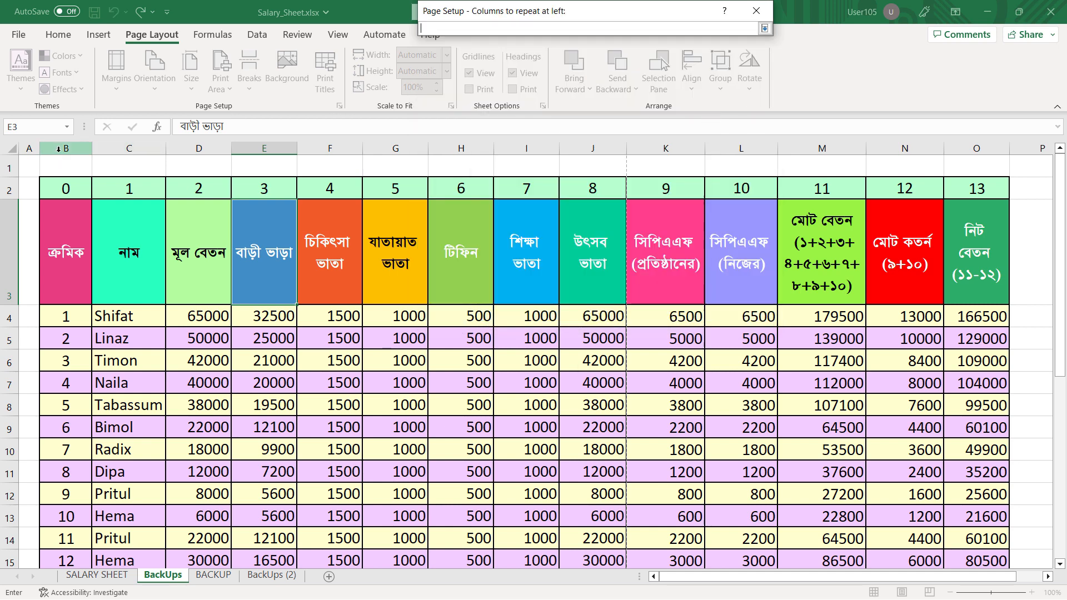
pyautogui.moveTo(58, 148); pyautogui.dragTo(129, 148)
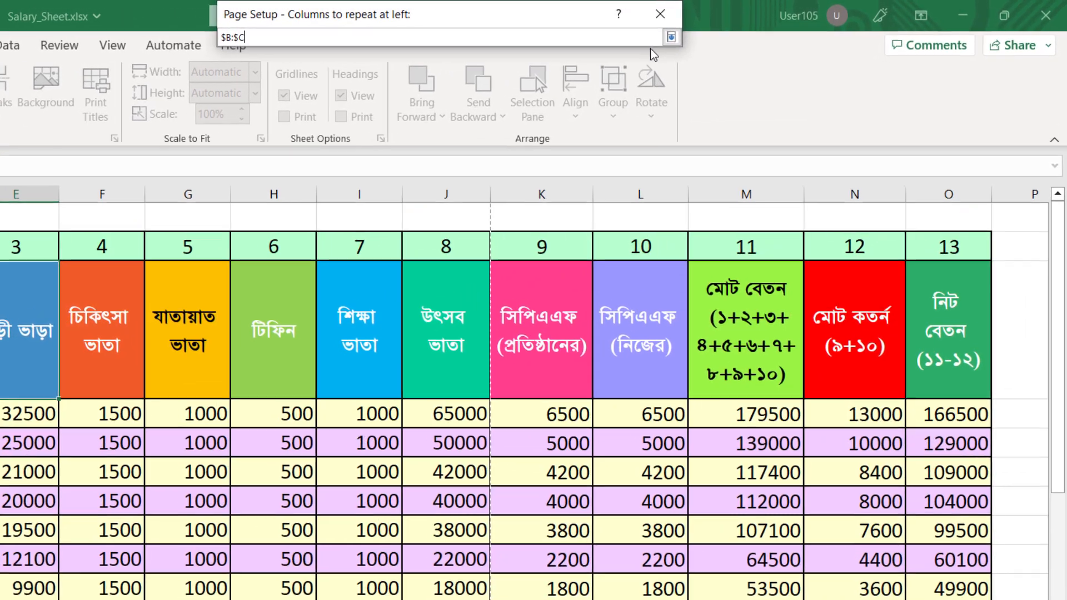
pyautogui.click(672, 37)
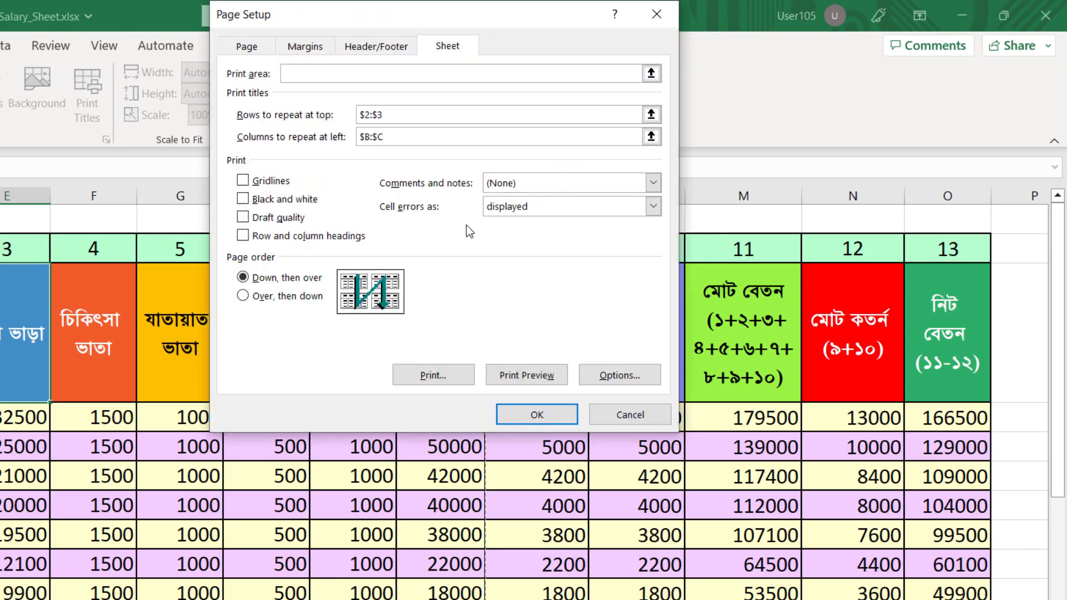
# Set the BackUps sheet's page header to "Page 1 of ?" and apply the page setup
pyautogui.click(362, 51)
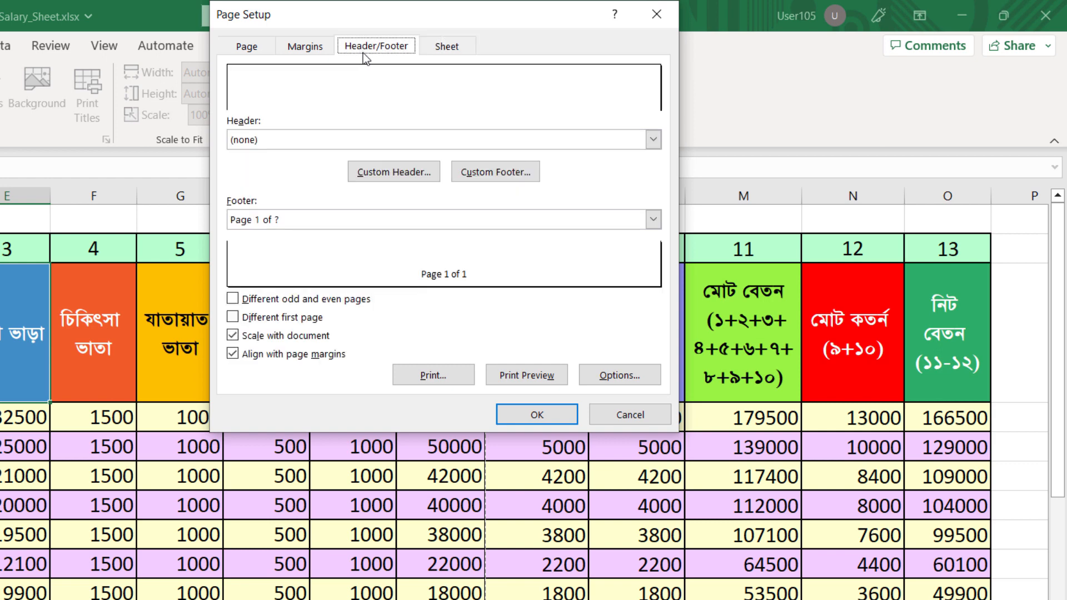
pyautogui.click(451, 141)
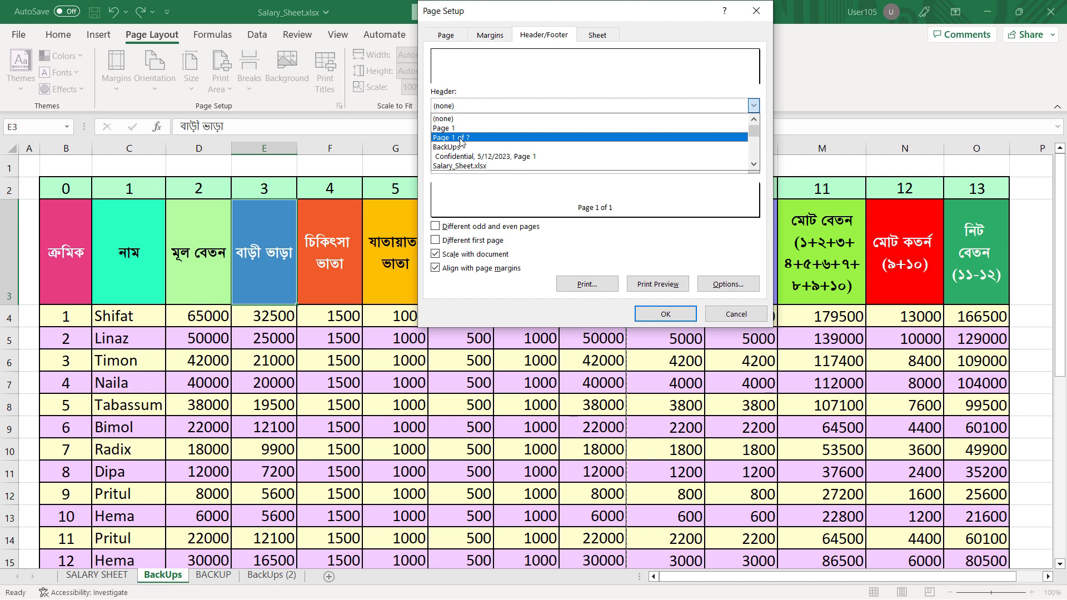
pyautogui.click(459, 139)
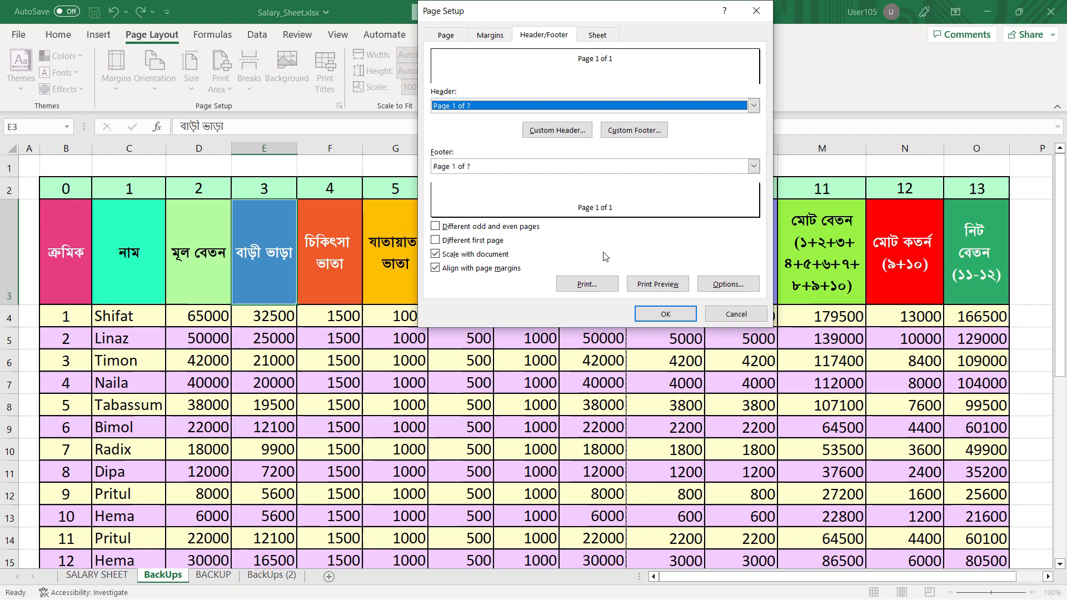
pyautogui.click(666, 314)
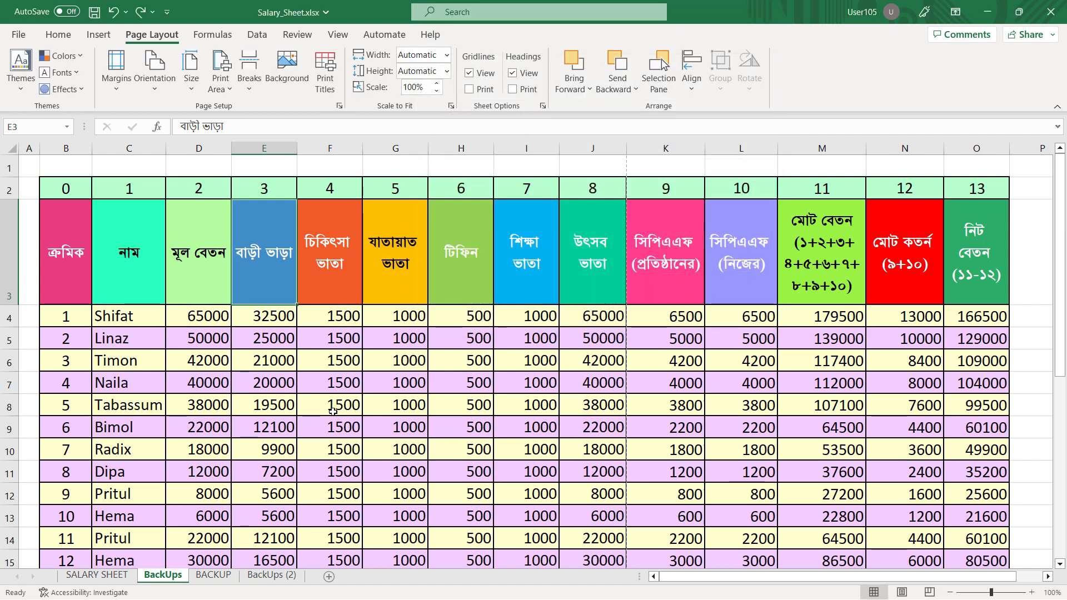
# Check the repeated titles and page numbering in the BackUps print preview through the last page, and look over the sheet's rows
pyautogui.click(18, 34)
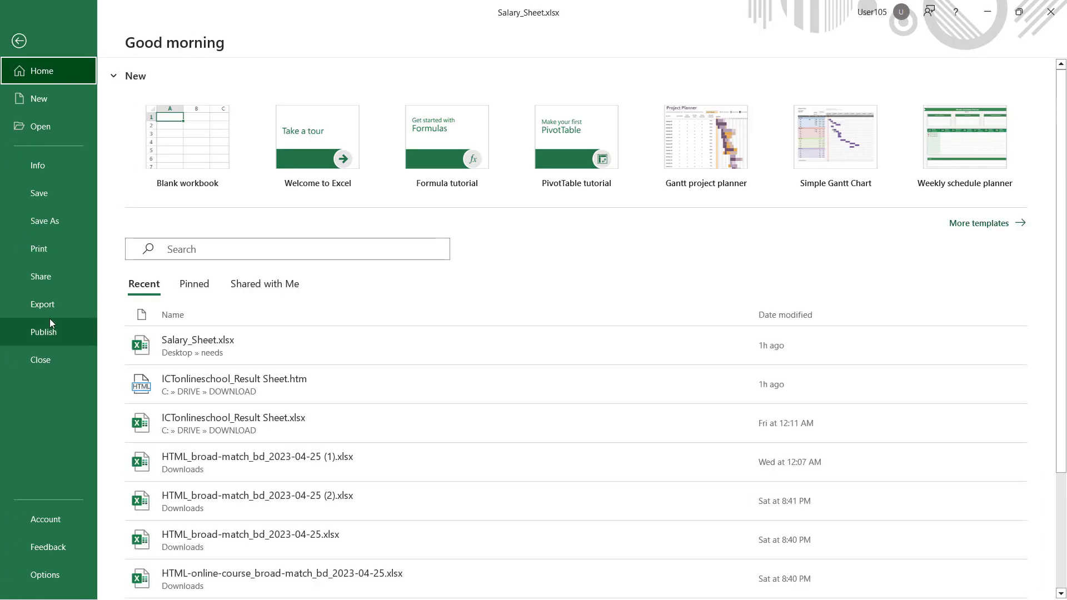
pyautogui.click(55, 254)
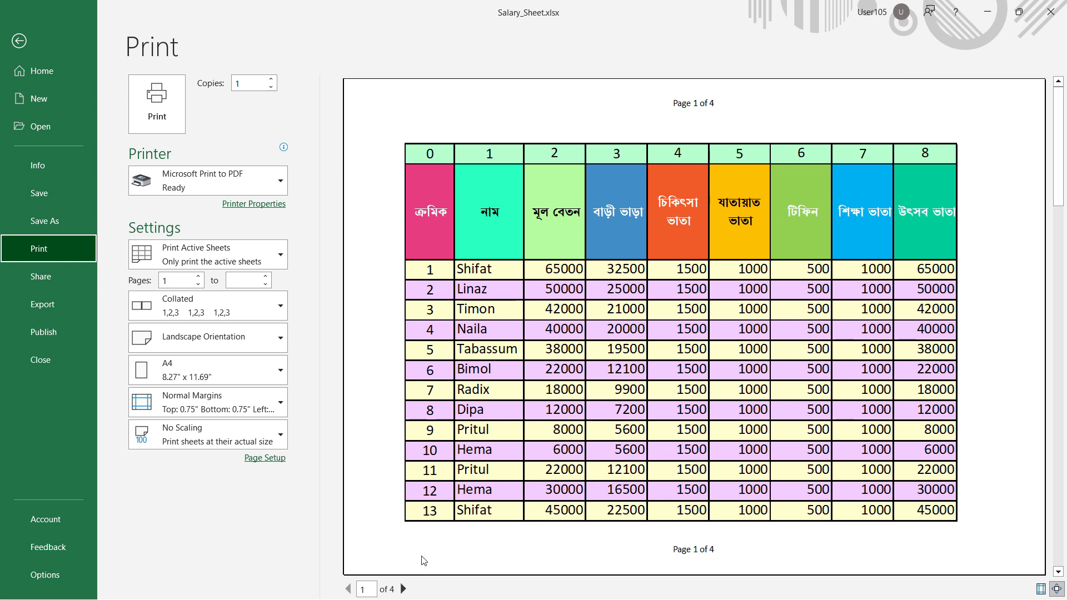
pyautogui.click(403, 590)
pyautogui.click(403, 589)
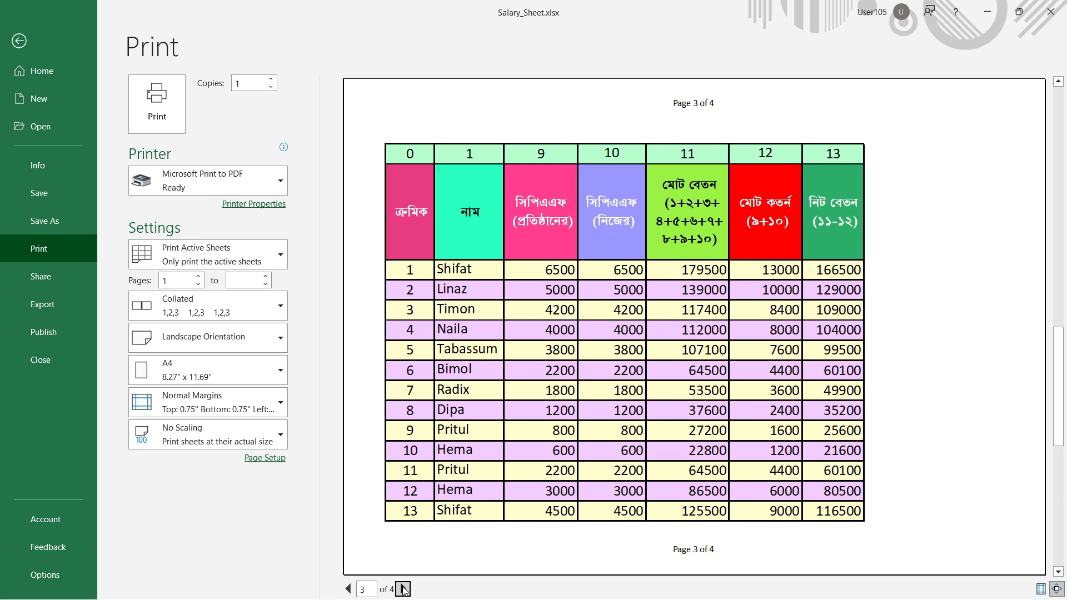
pyautogui.click(403, 589)
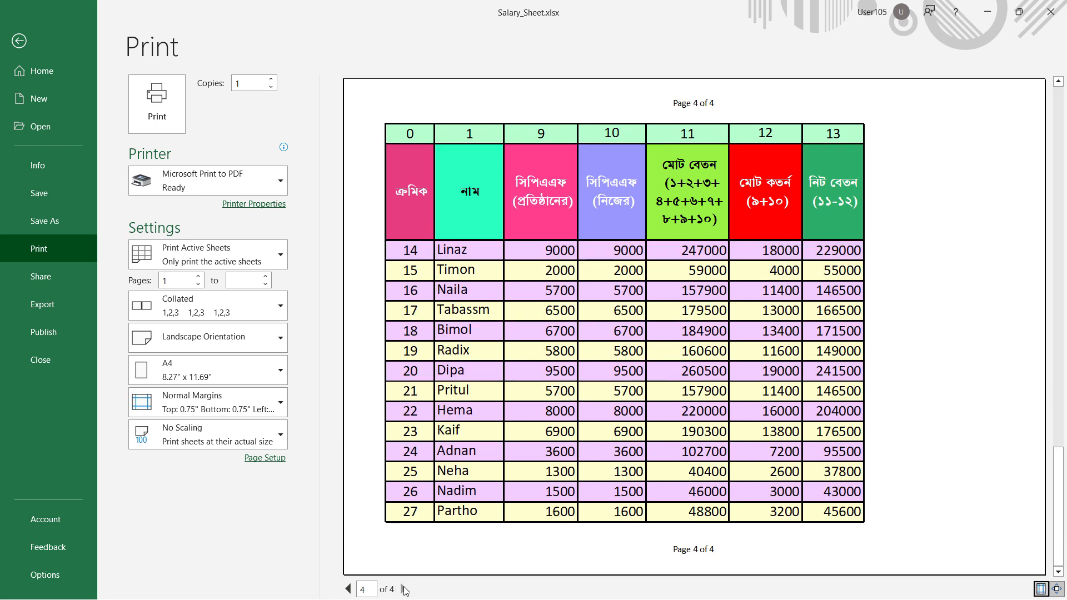
pyautogui.click(404, 589)
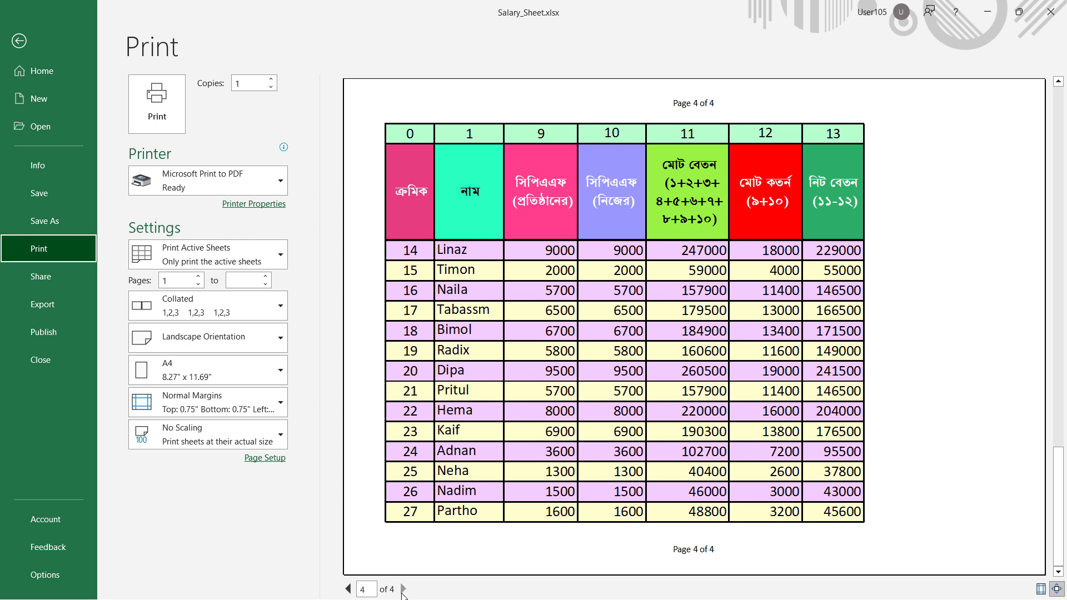
pyautogui.click(30, 49)
pyautogui.scroll(-3, 400, 407)
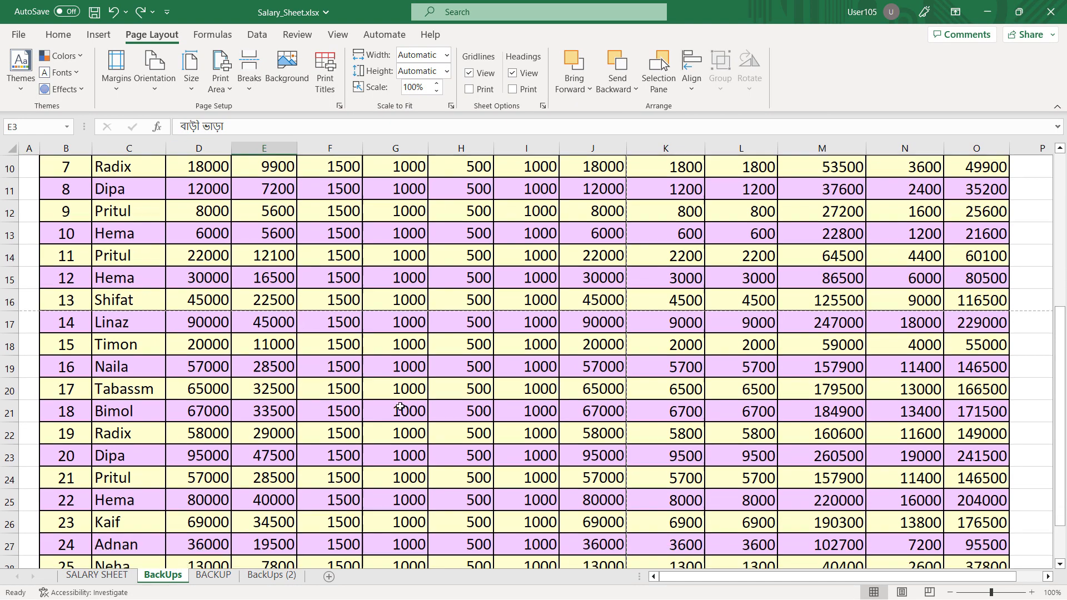
pyautogui.scroll(-3, 400, 407)
pyautogui.scroll(5, 401, 407)
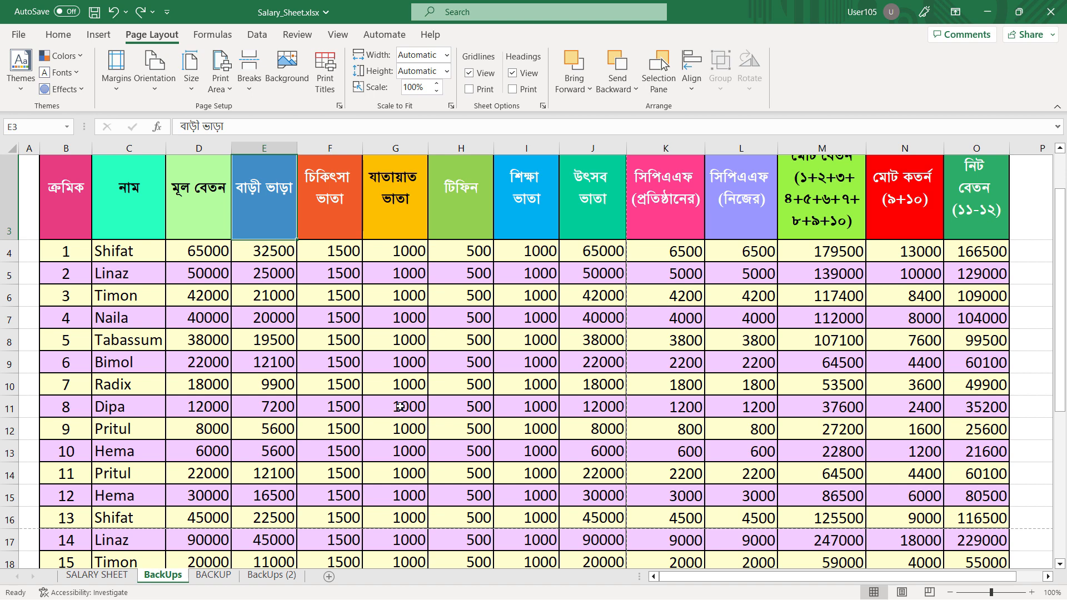
# Start saving a copy of the workbook under the name Salary_Sheet with the Web Page (*.htm, *.html) file type
pyautogui.click(20, 36)
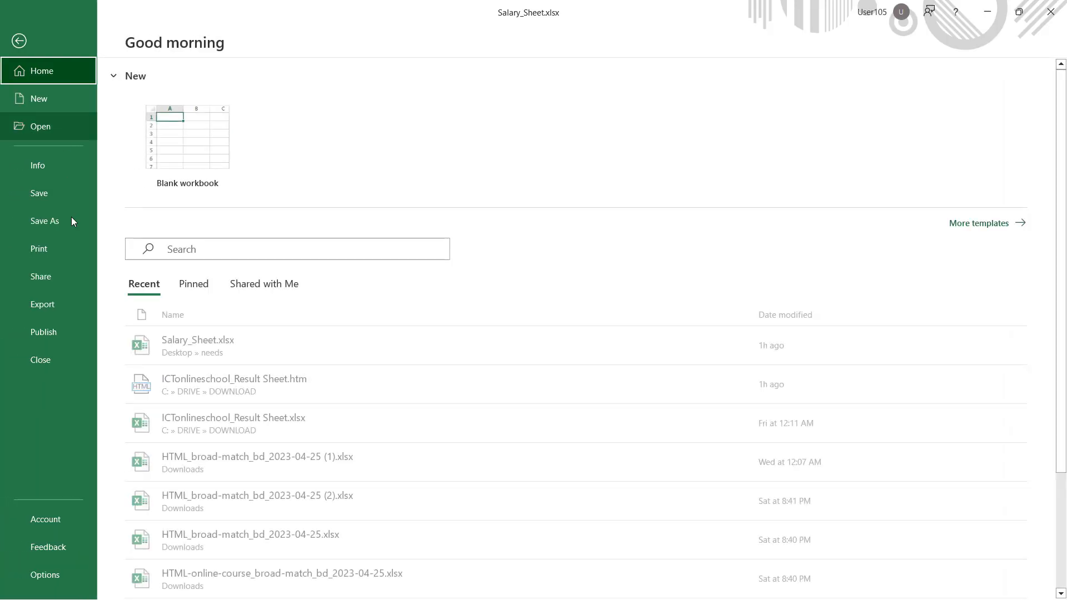
pyautogui.click(65, 225)
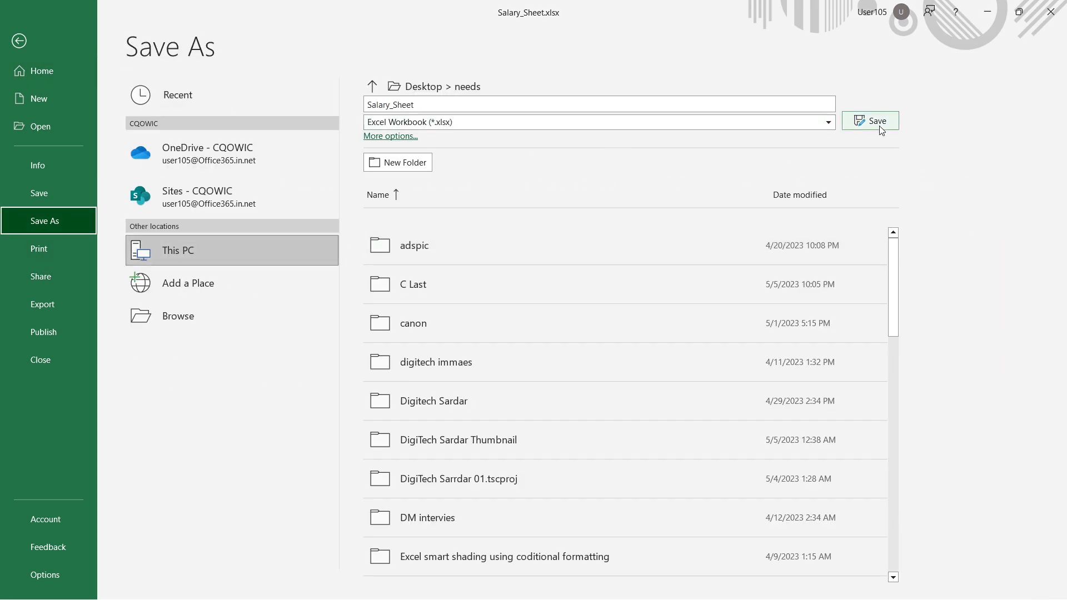
pyautogui.click(827, 123)
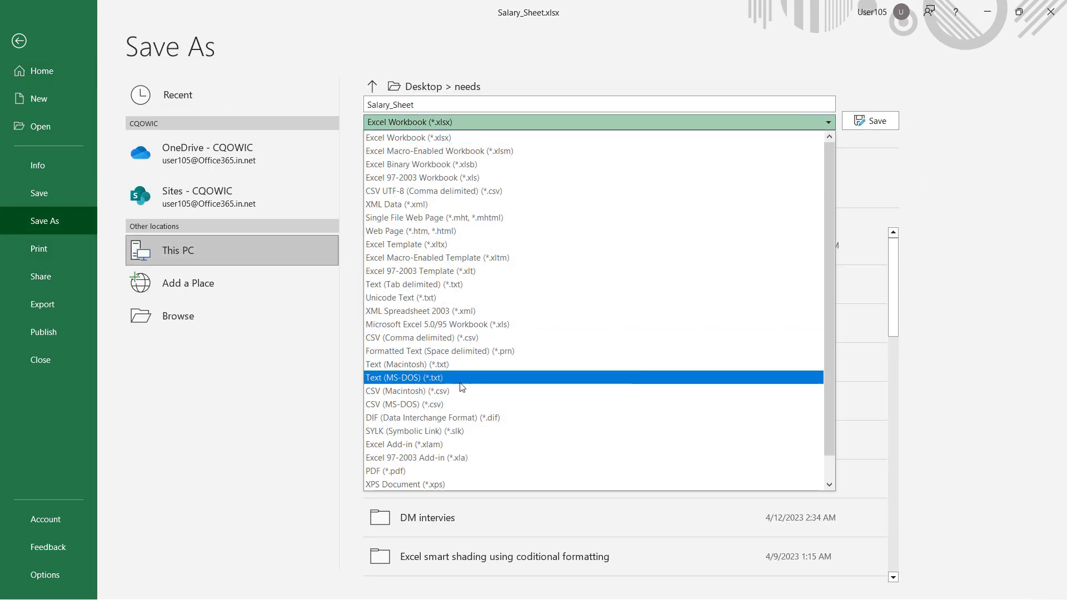
pyautogui.scroll(-1, 465, 400)
pyautogui.scroll(1, 559, 220)
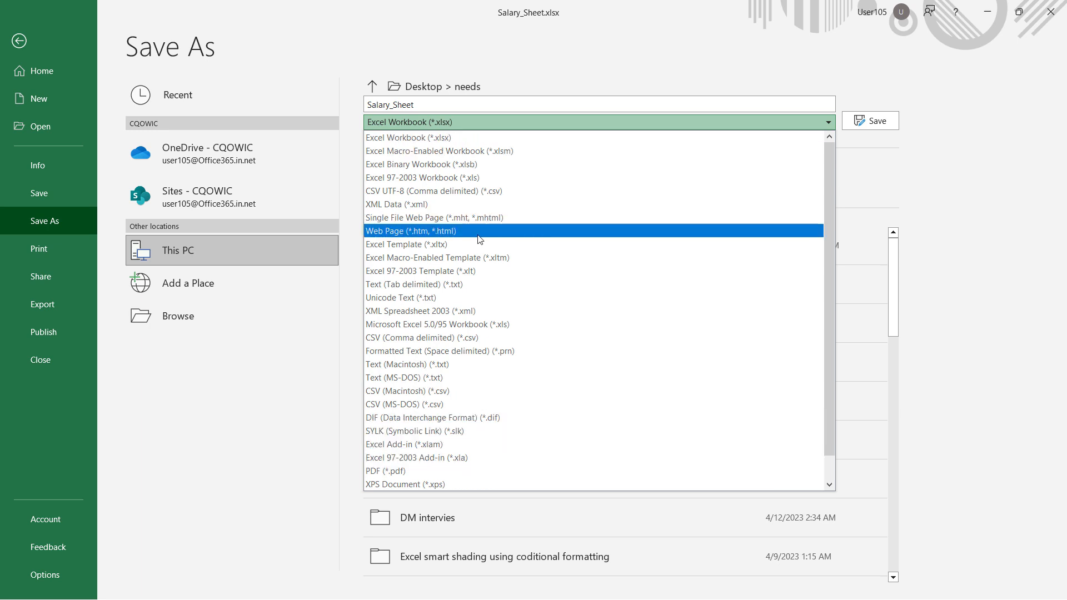
pyautogui.click(512, 232)
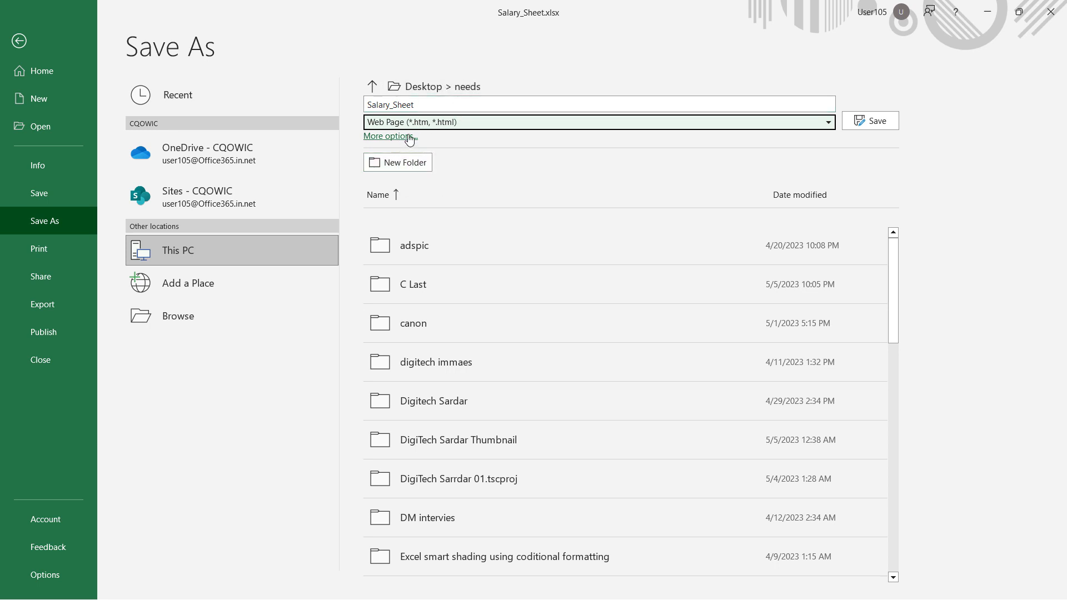
# Create a folder named Web Page on the Desktop and save the entire workbook in it as Salary_Sheet.htm, keeping the web page format
pyautogui.click(424, 88)
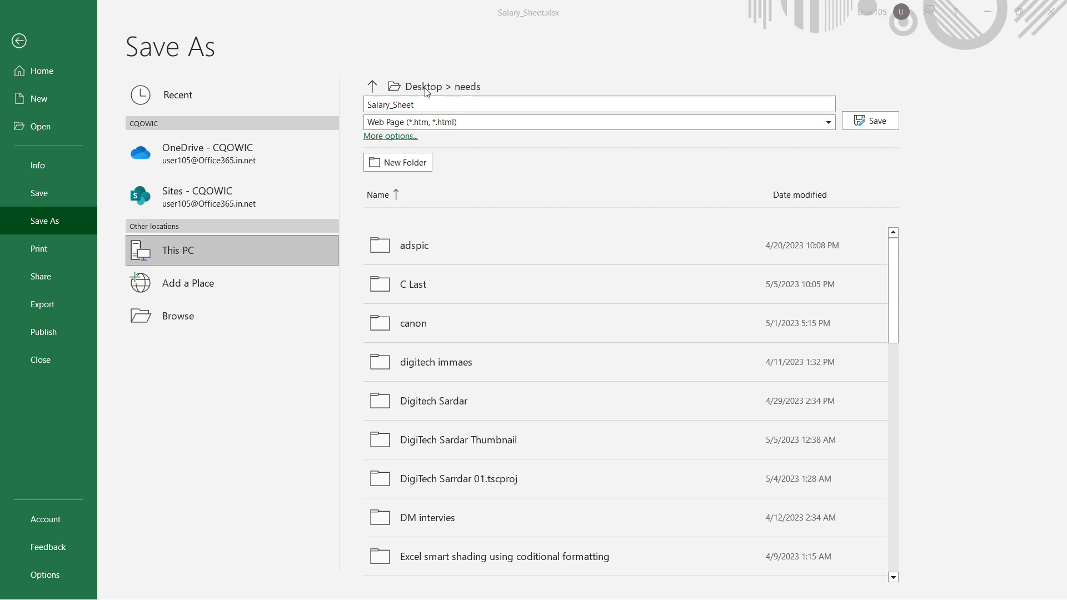
pyautogui.click(53, 96)
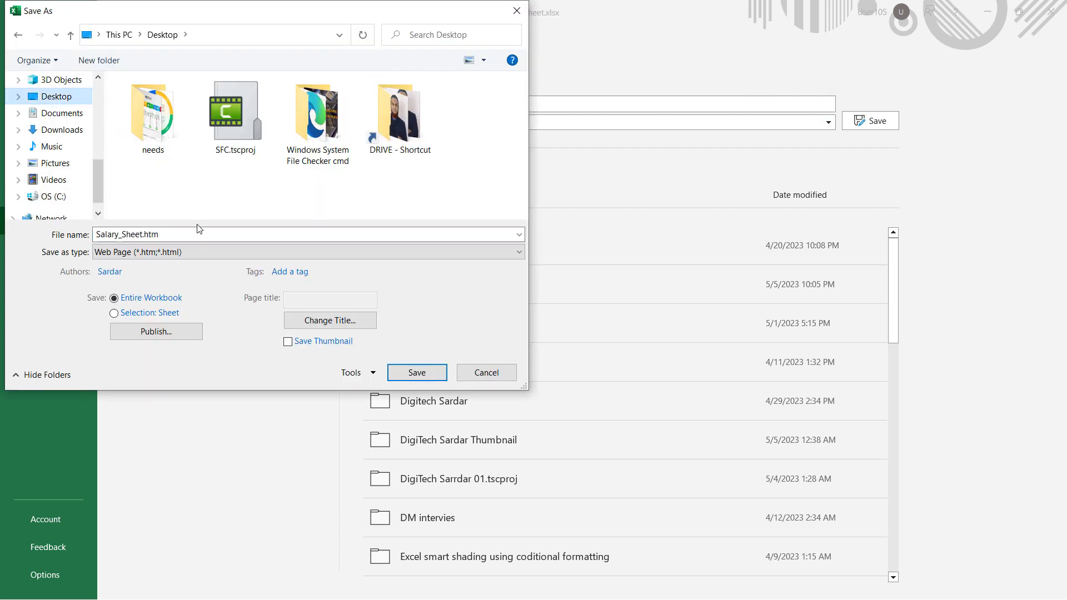
pyautogui.click(108, 71)
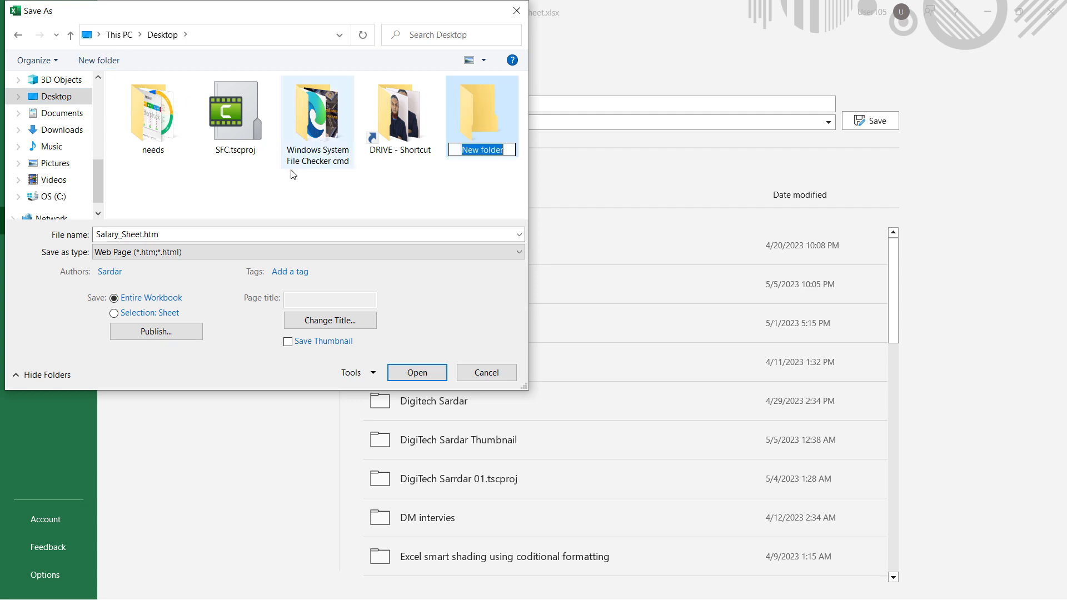
pyautogui.write('W')
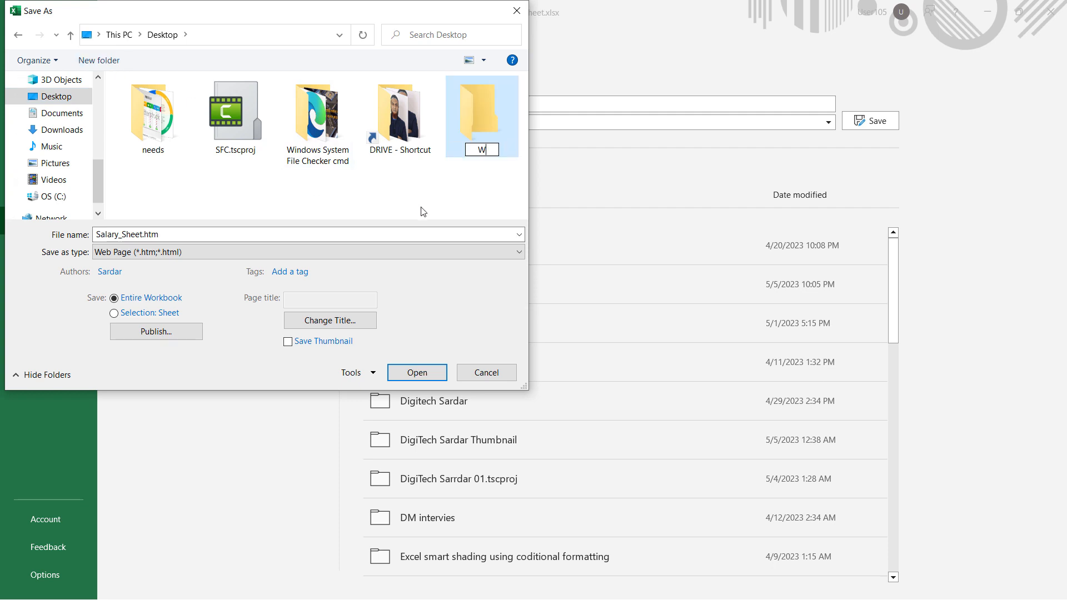
pyautogui.write('eb Page')
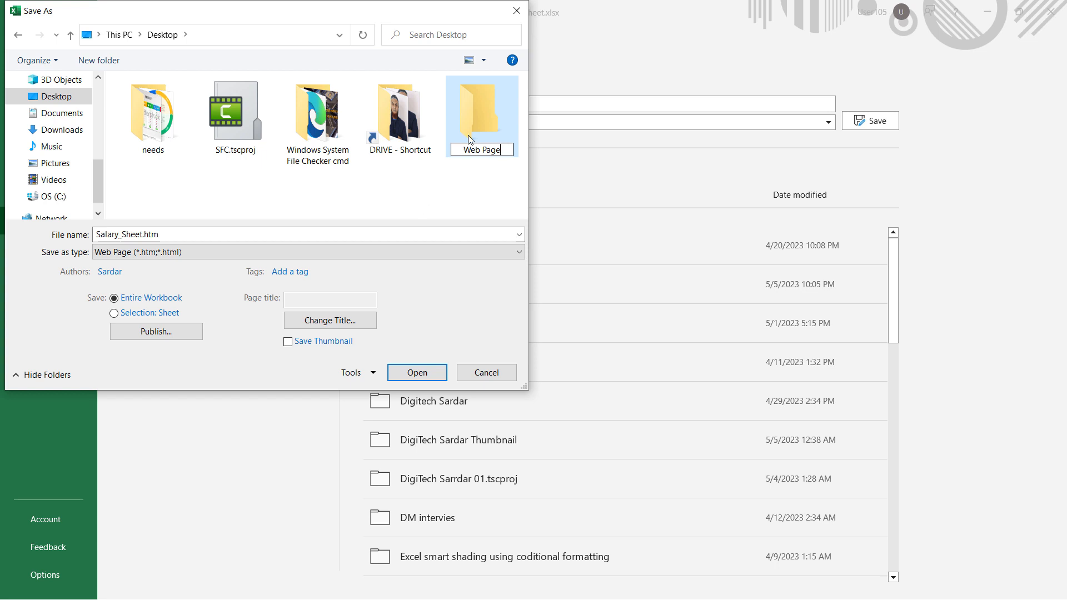
pyautogui.press('Return')
pyautogui.doubleClick(482, 101)
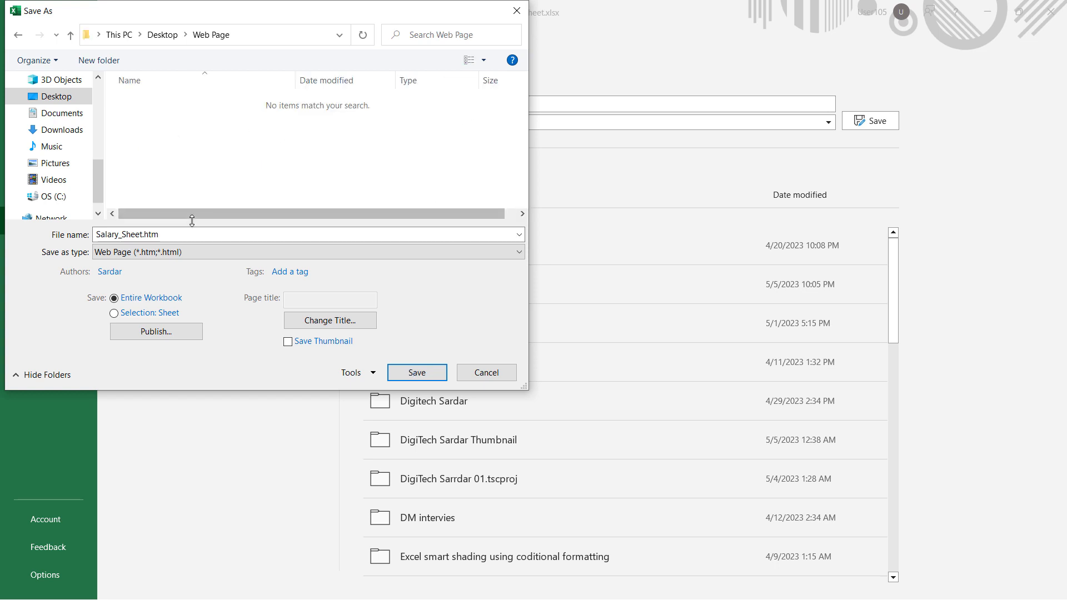
pyautogui.click(417, 373)
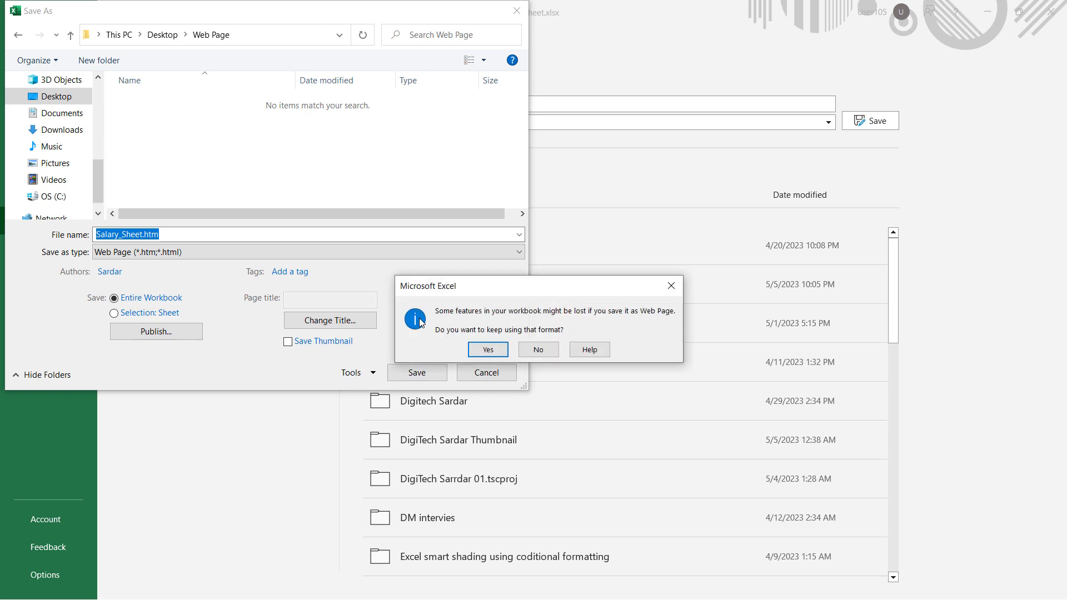
pyautogui.click(487, 350)
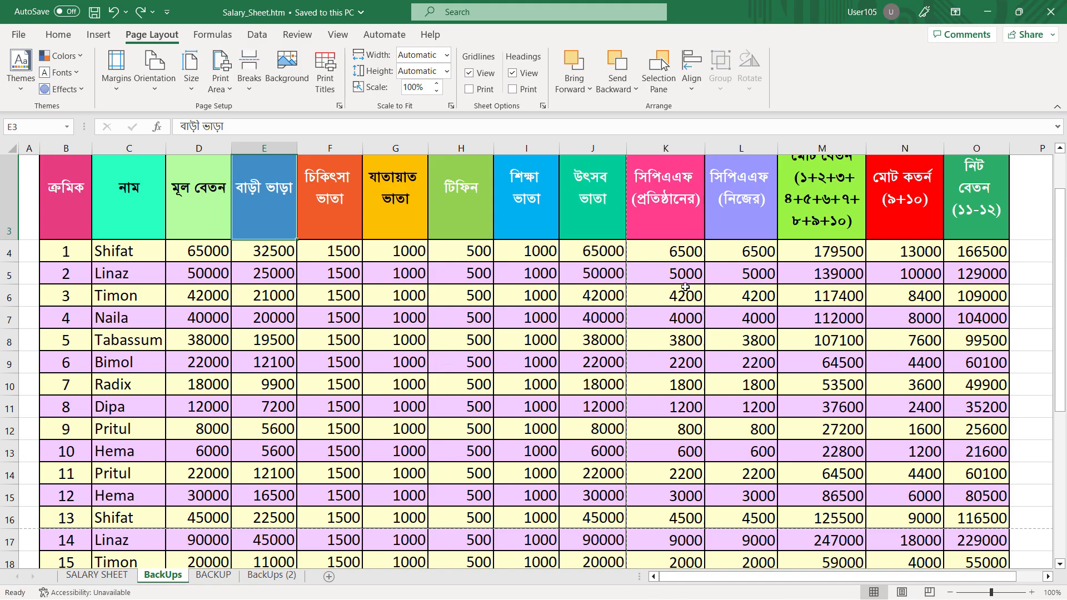
# Minimize the workbook and open Salary_Sheet.htm from the Desktop's Web Page folder in Google Chrome
pyautogui.click(994, 11)
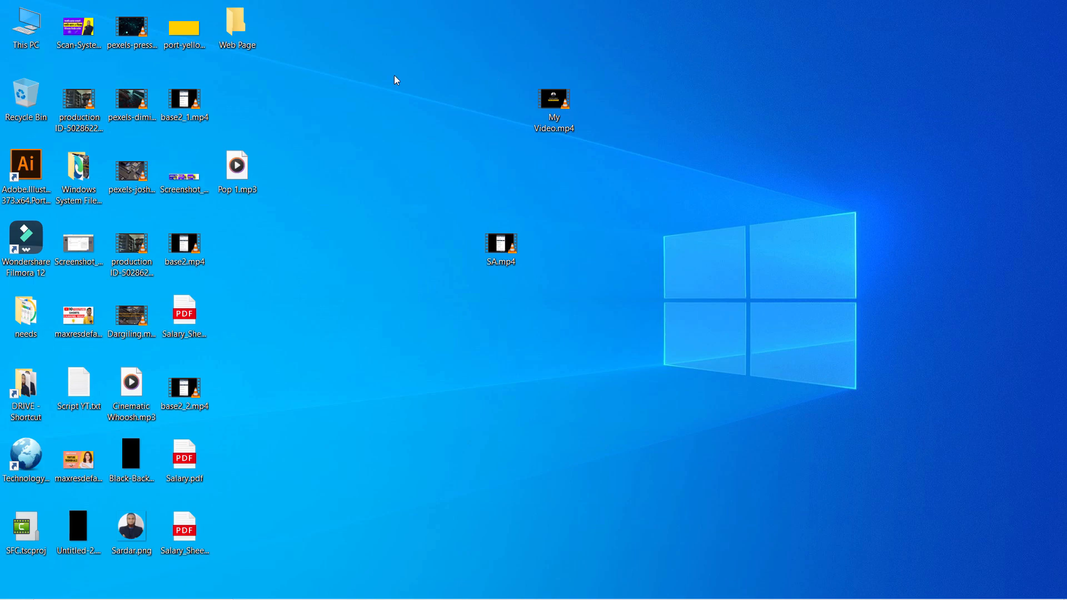
pyautogui.doubleClick(239, 28)
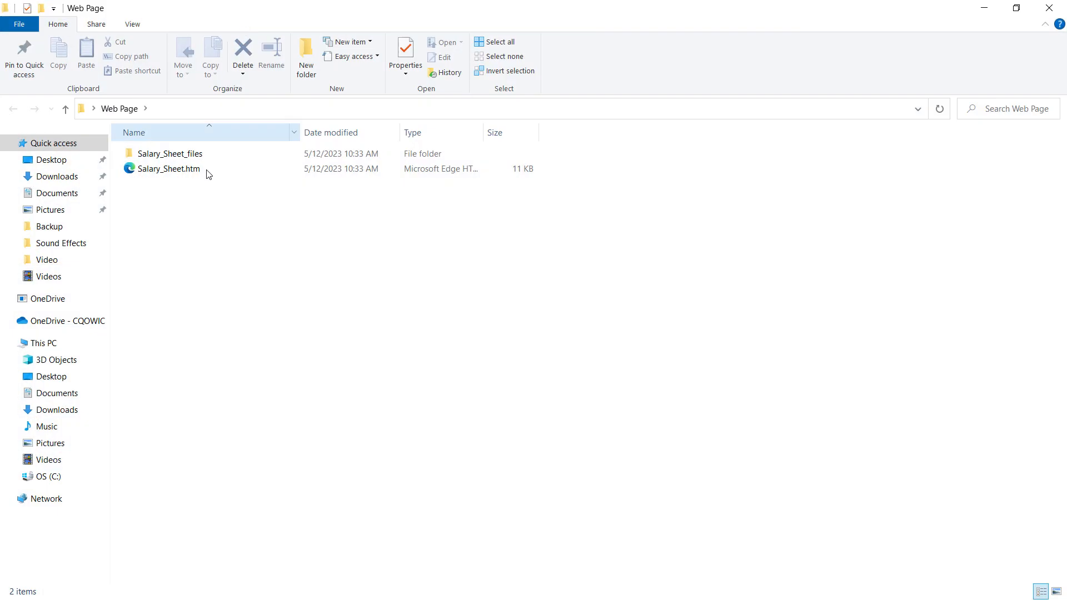
pyautogui.click(179, 174)
pyautogui.rightClick(178, 171)
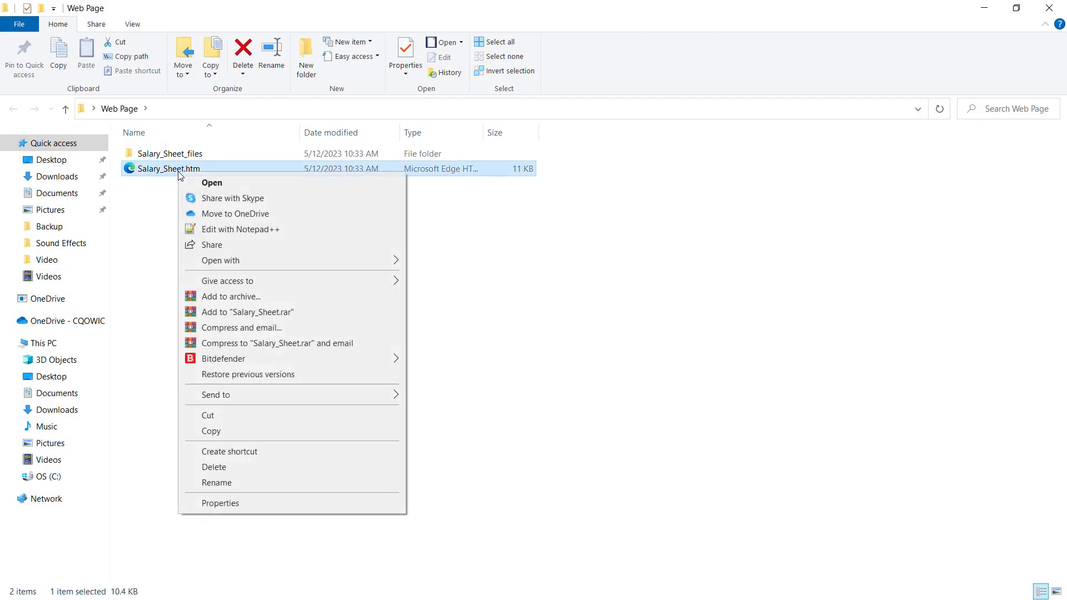
pyautogui.moveTo(286, 263)
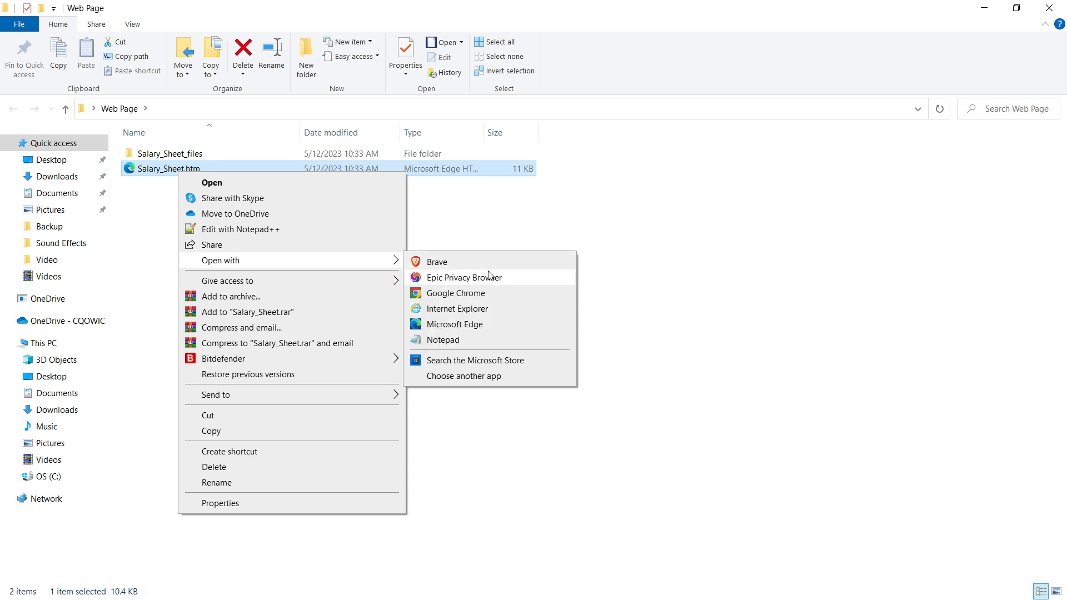
pyautogui.click(496, 294)
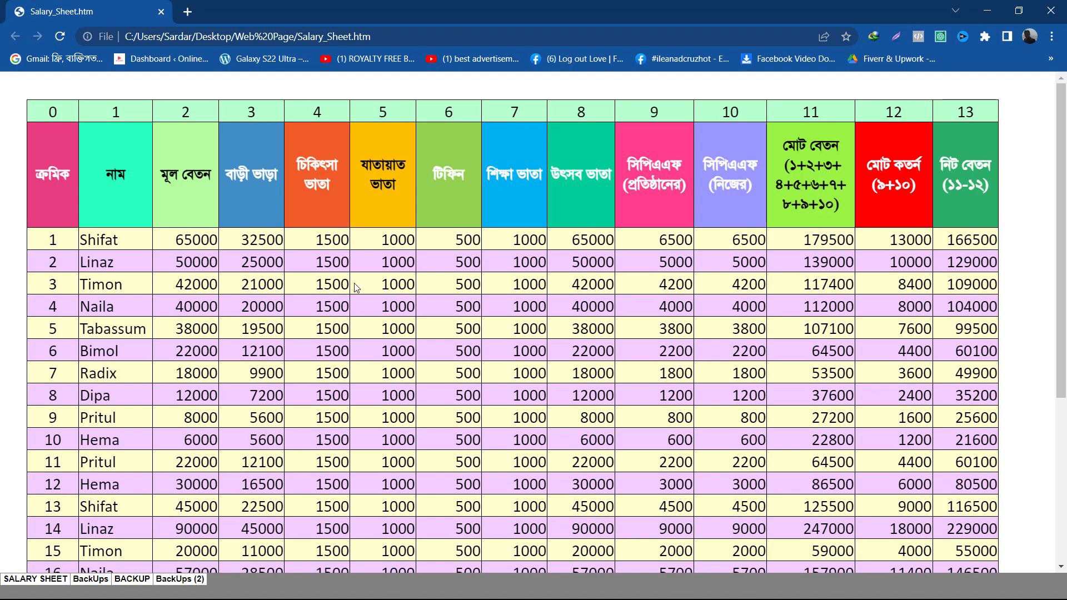
# Look through the SALARY SHEET, BackUps, BACKUP and BackUps (2) sheets of the web page, including the lower rows of the long tables
pyautogui.scroll(-5, 357, 288)
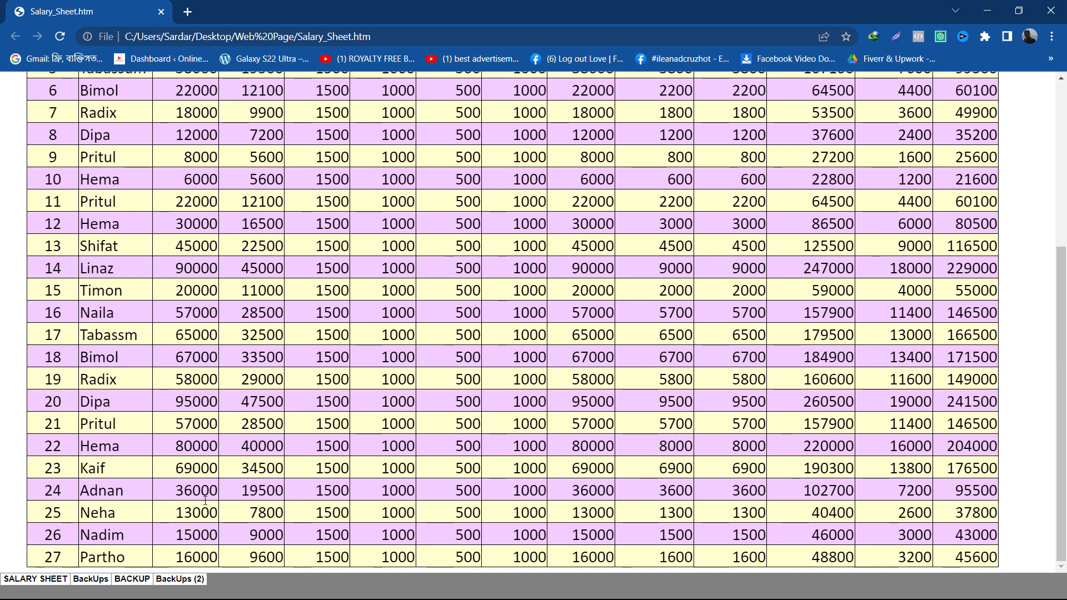
pyautogui.click(47, 581)
pyautogui.click(179, 581)
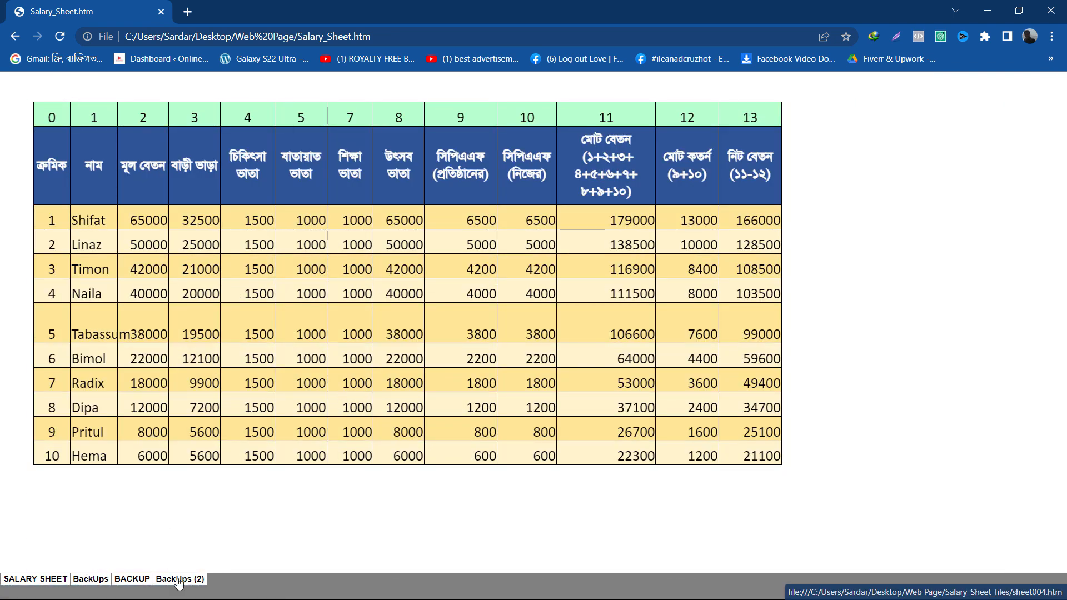
pyautogui.click(146, 581)
pyautogui.click(94, 581)
pyautogui.click(64, 580)
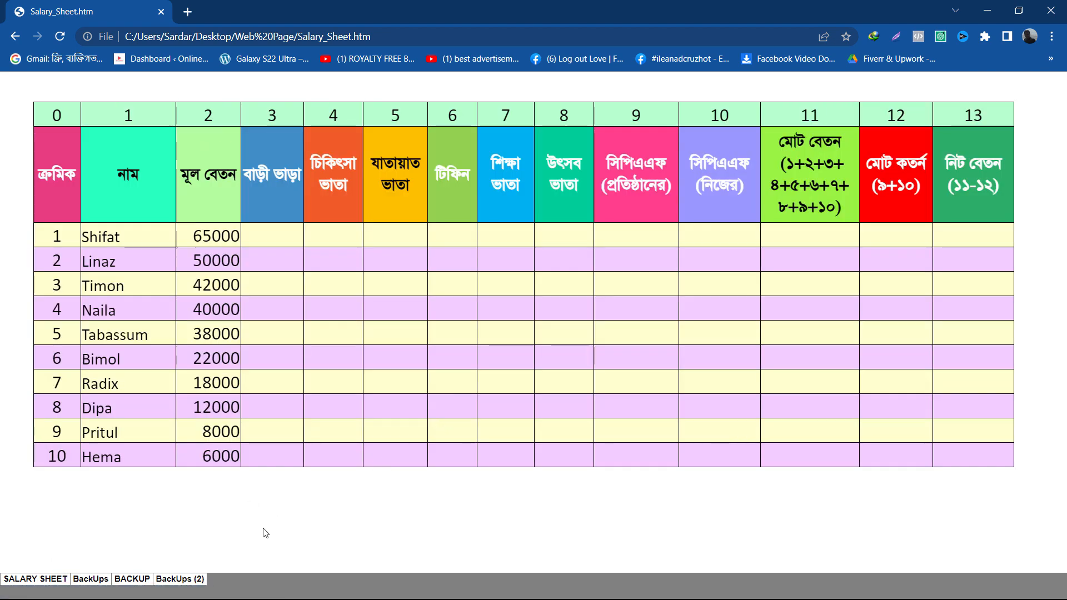
pyautogui.click(179, 580)
pyautogui.scroll(-5, 307, 533)
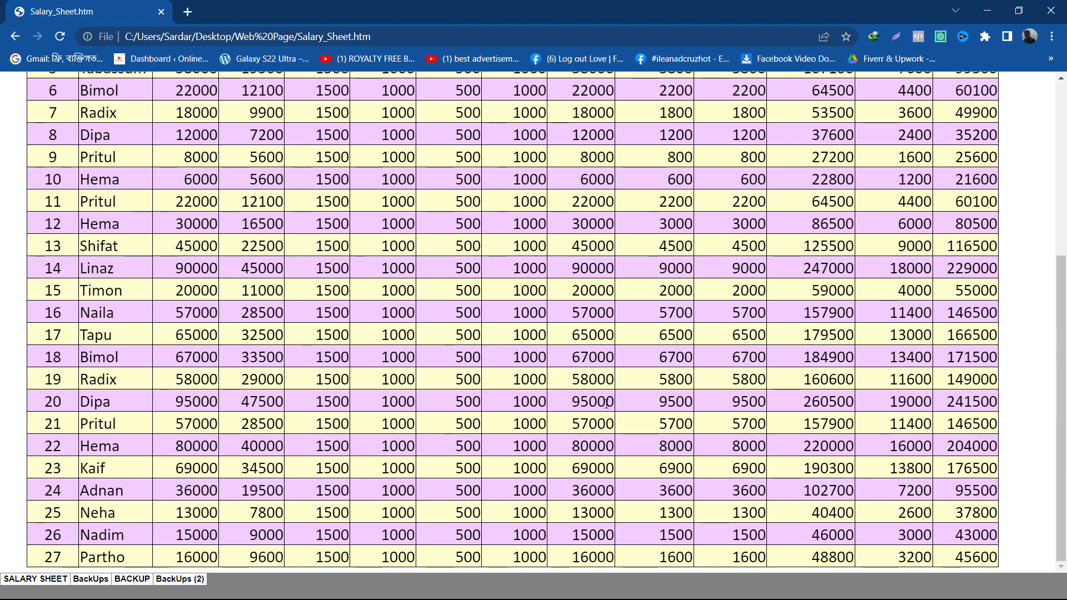
# Examine the HTML page source of Salary_Sheet.htm from start to end, close it and return to the beginning of the salary table
pyautogui.rightClick(610, 400)
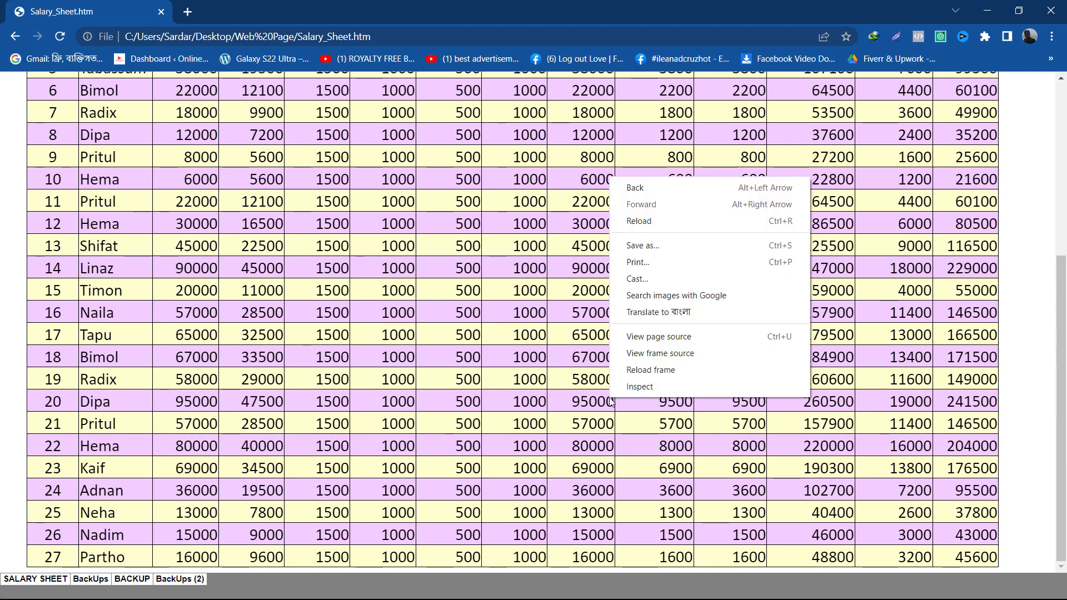
pyautogui.click(705, 340)
pyautogui.scroll(-2, 172, 317)
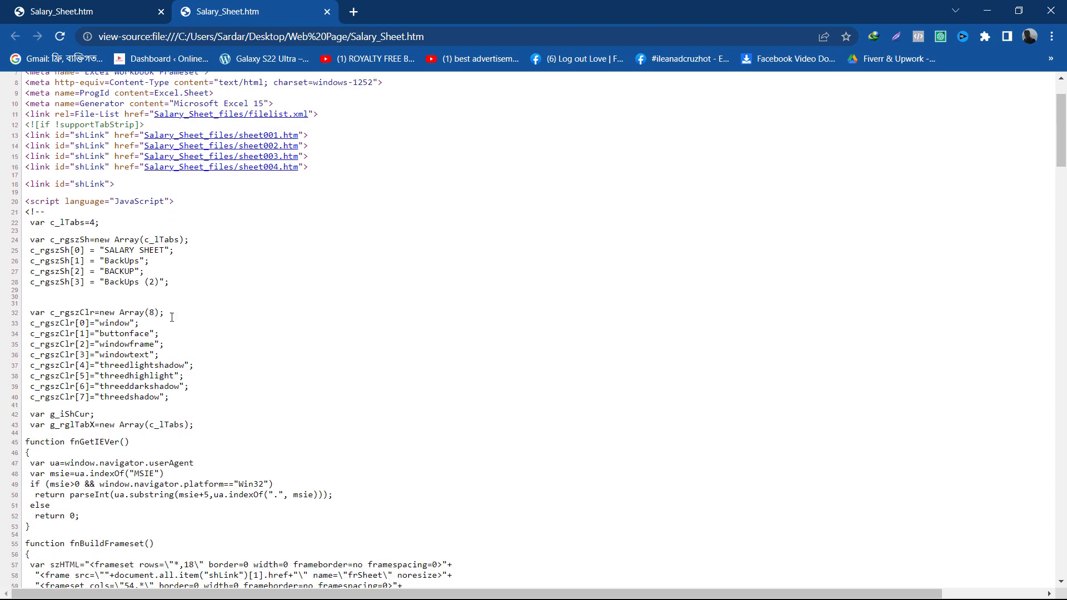
pyautogui.scroll(-20, 172, 317)
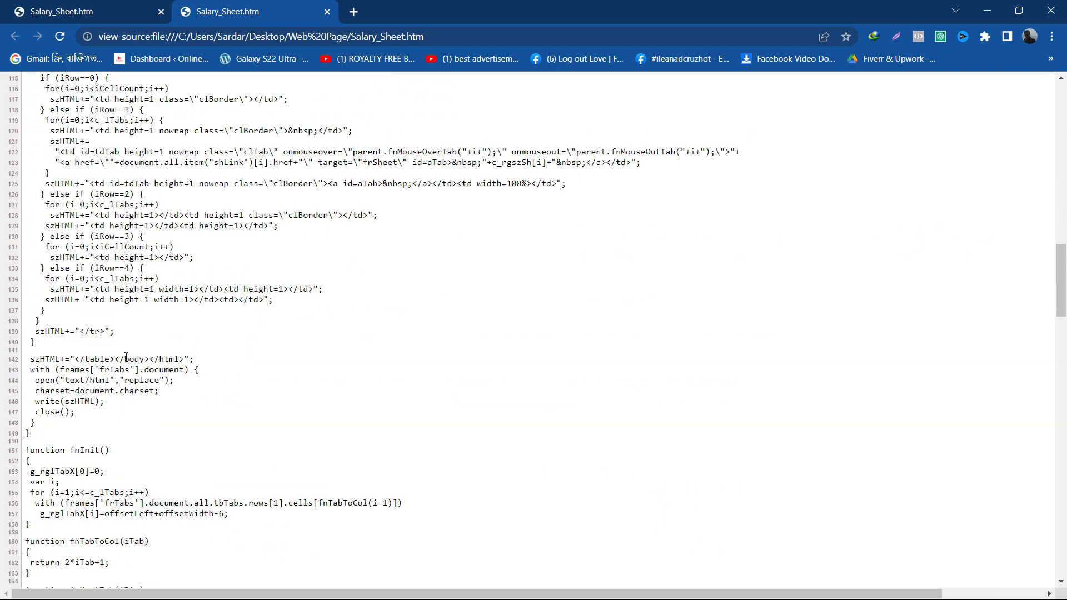
pyautogui.scroll(-20, 126, 357)
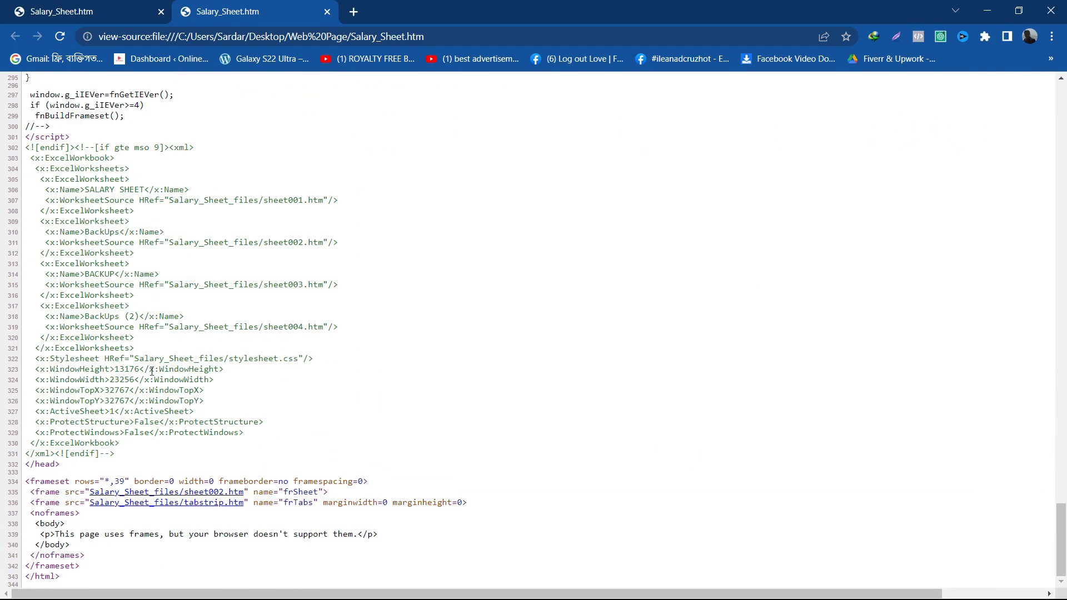
pyautogui.scroll(20, 473, 353)
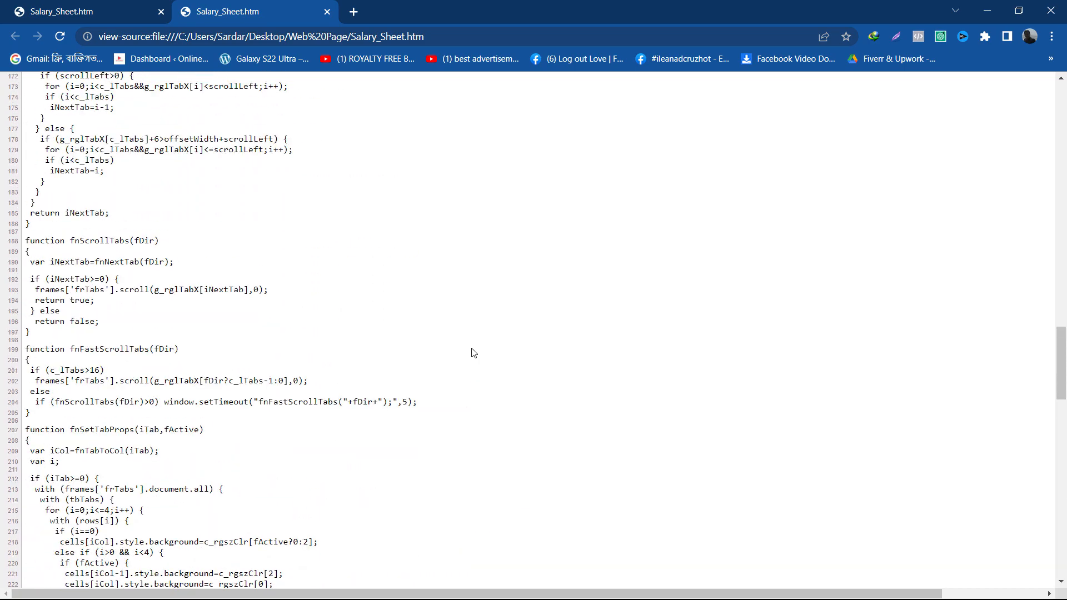
pyautogui.scroll(18, 473, 353)
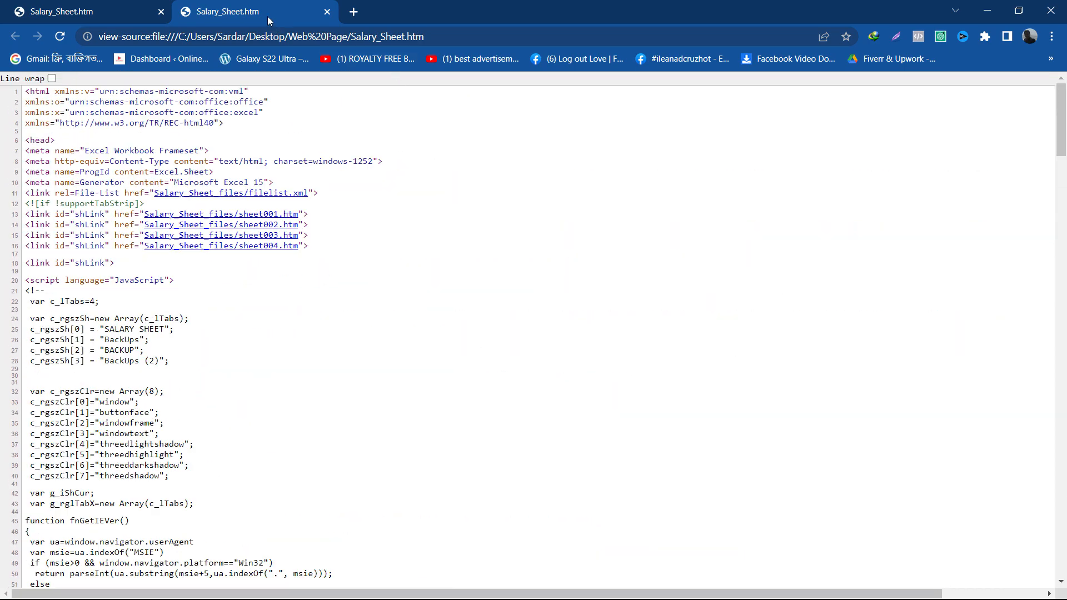
pyautogui.middleClick(268, 17)
pyautogui.scroll(5, 741, 400)
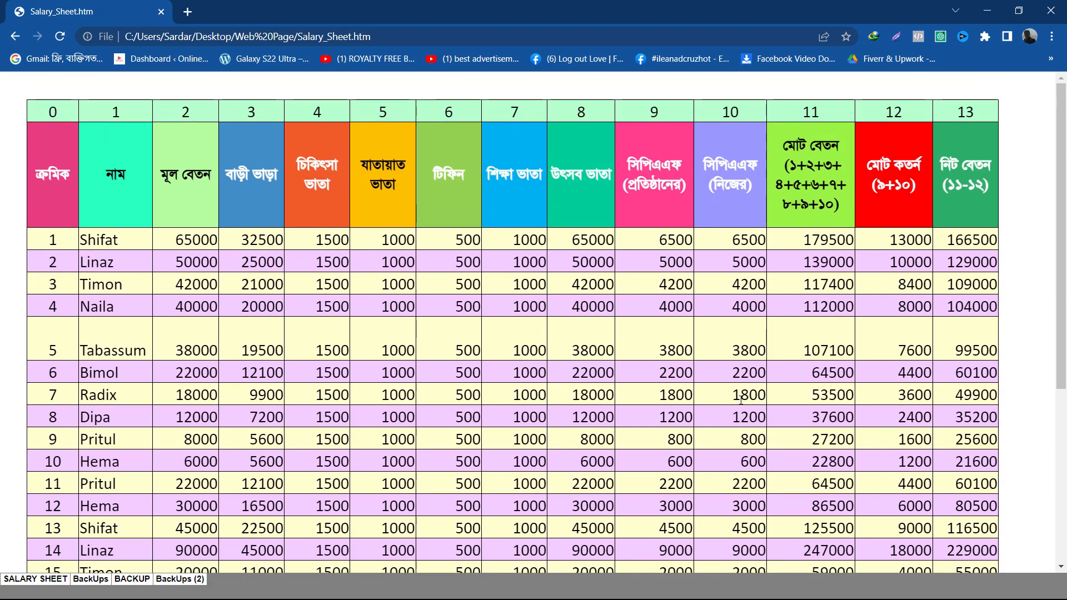